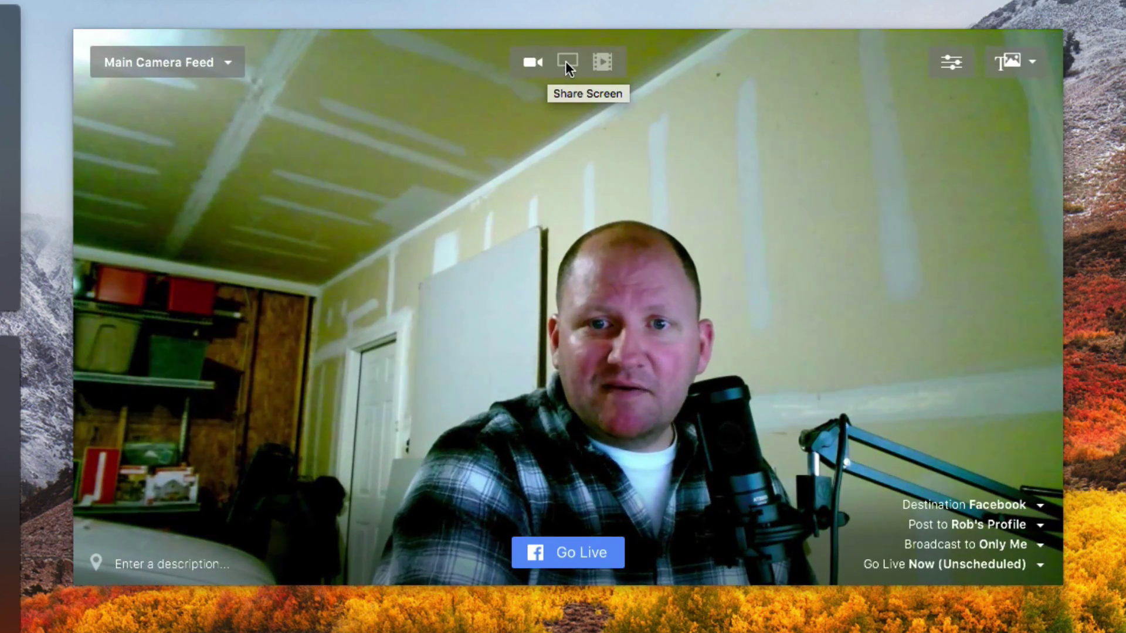
Try the screen-share and video-file sources, then return the preview to the webcam.
click(565, 63)
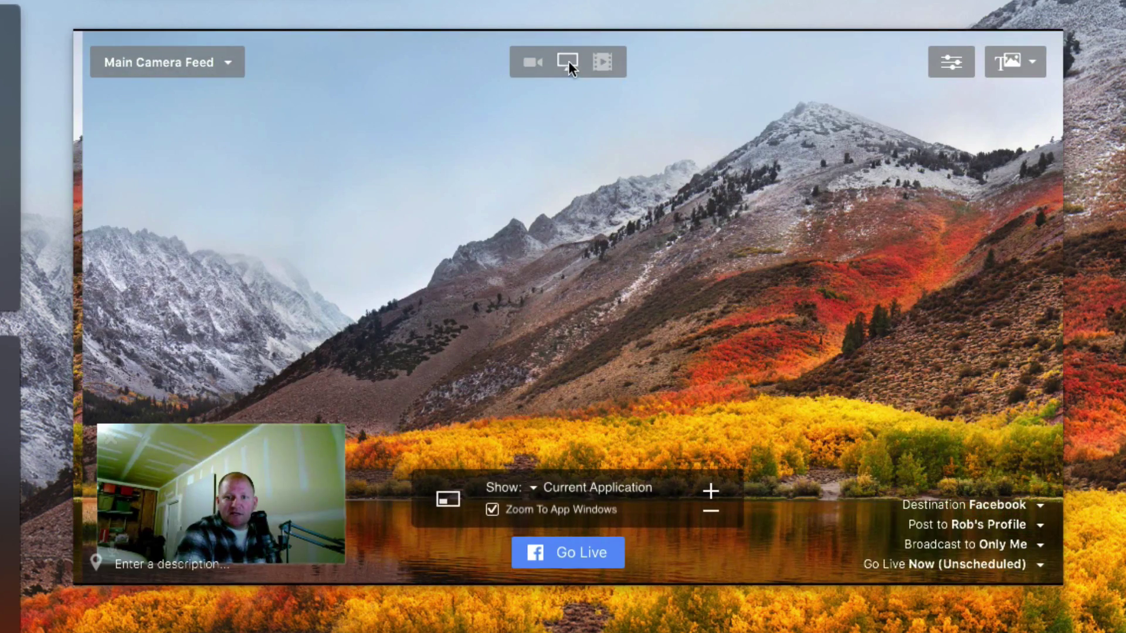
click(602, 60)
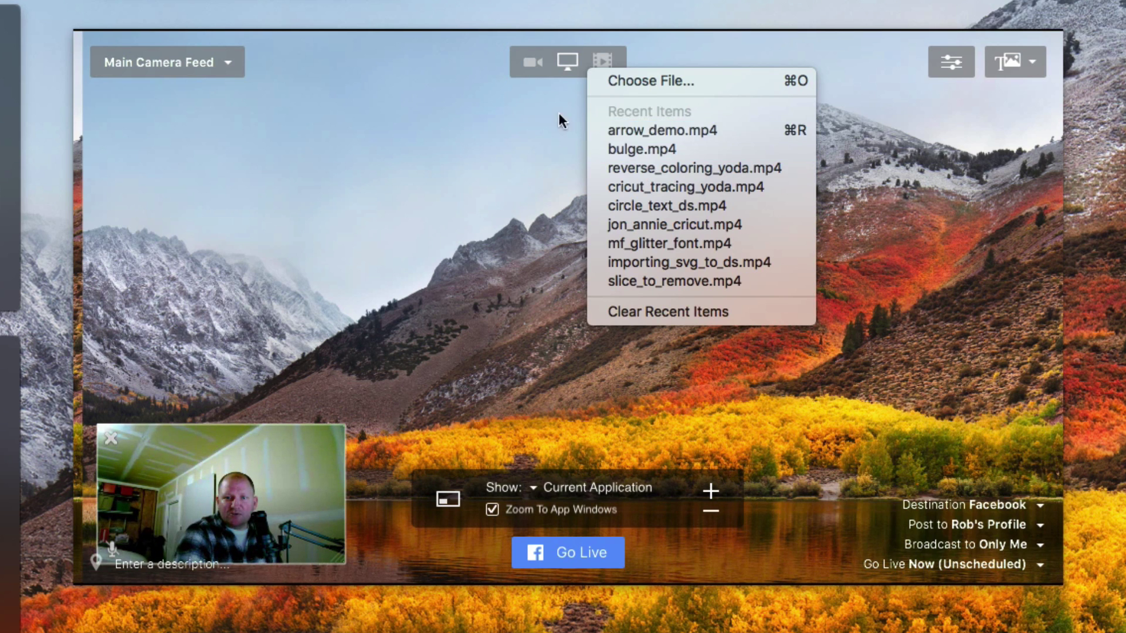
click(527, 60)
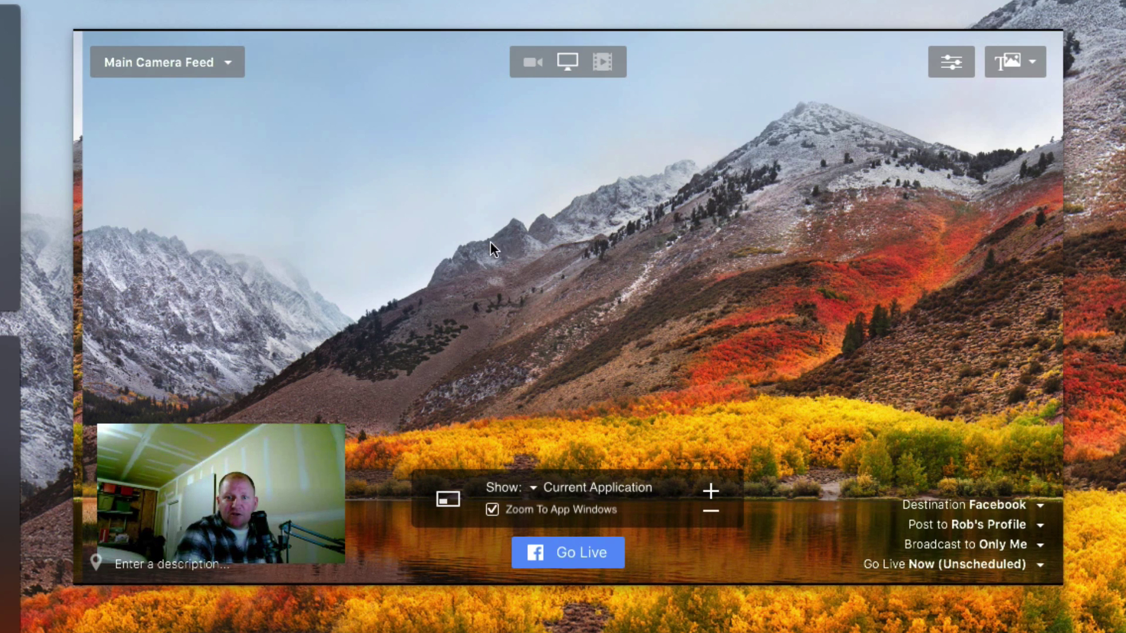
mouse_move(269, 467)
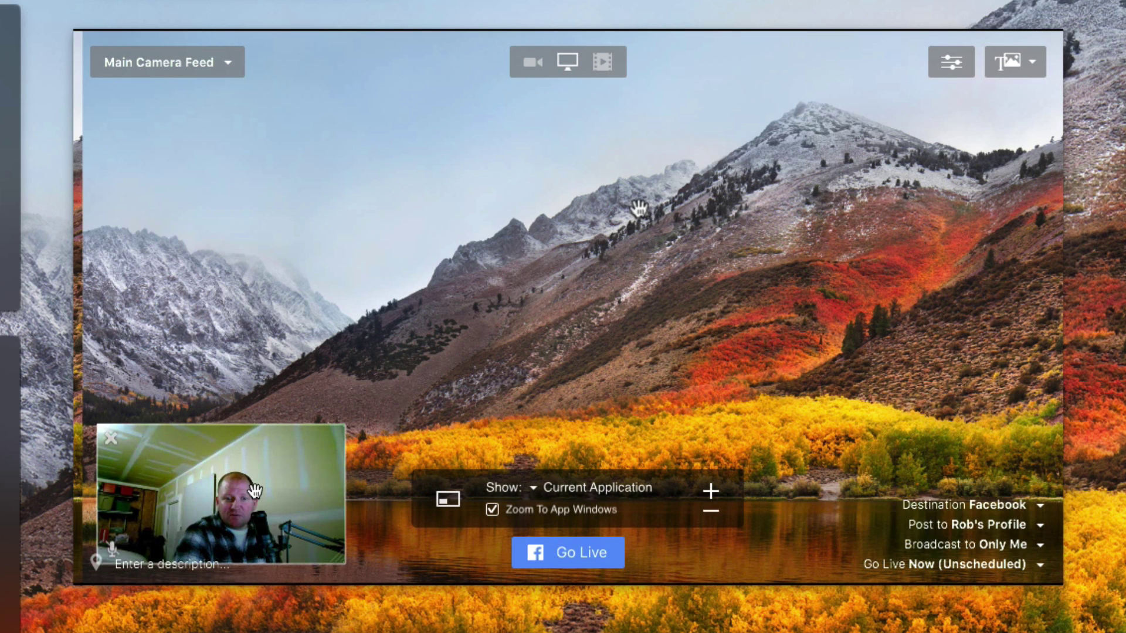
click(531, 62)
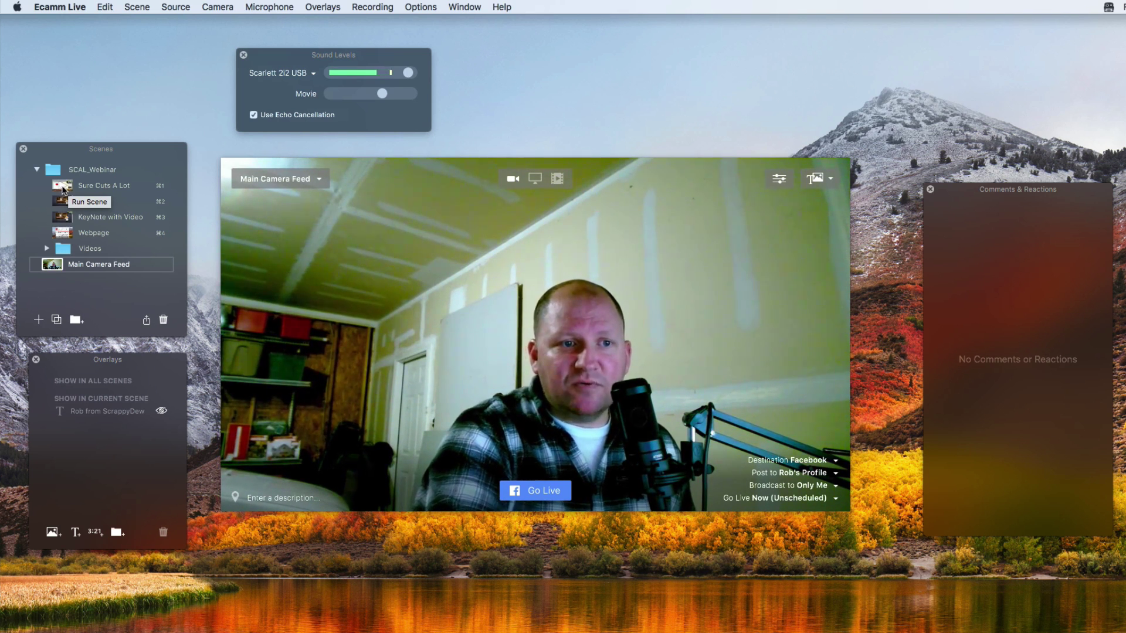
Switch to the Sure Cuts A Lot scene with the webcam inset off, keeping Sure Cuts A Lot 4 shared.
click(65, 190)
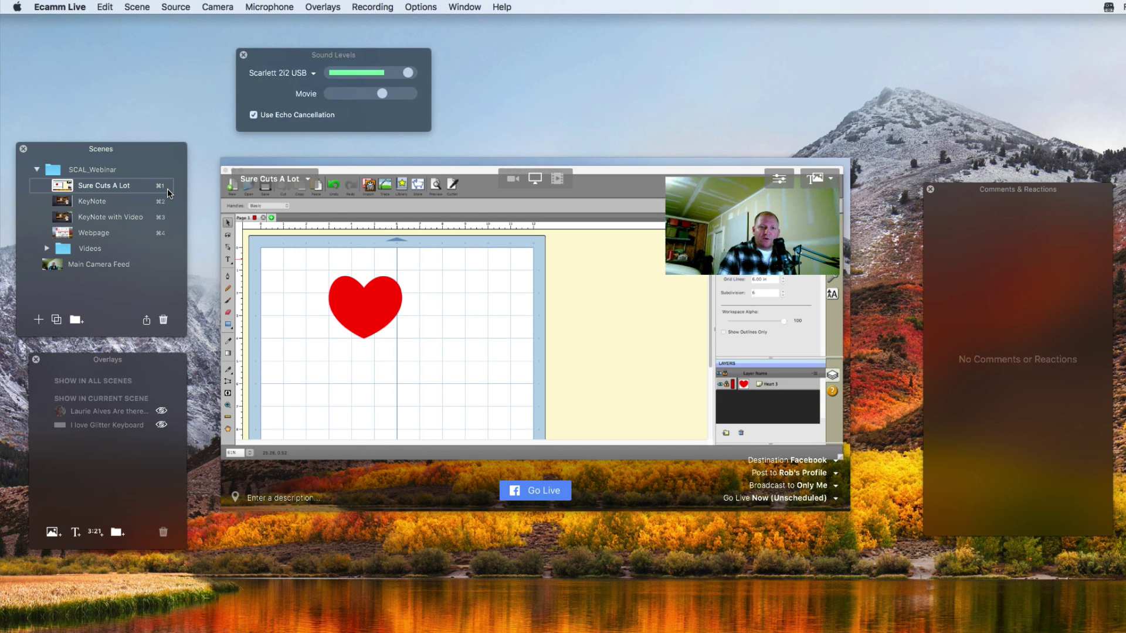
mouse_move(579, 249)
click(460, 457)
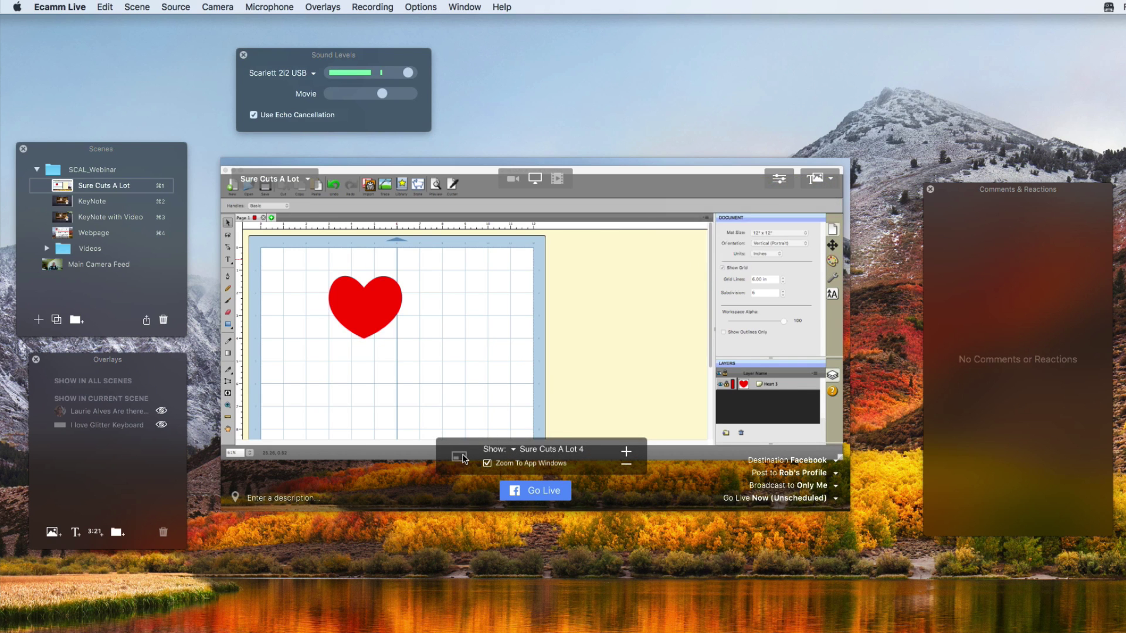
click(464, 458)
click(465, 459)
click(465, 458)
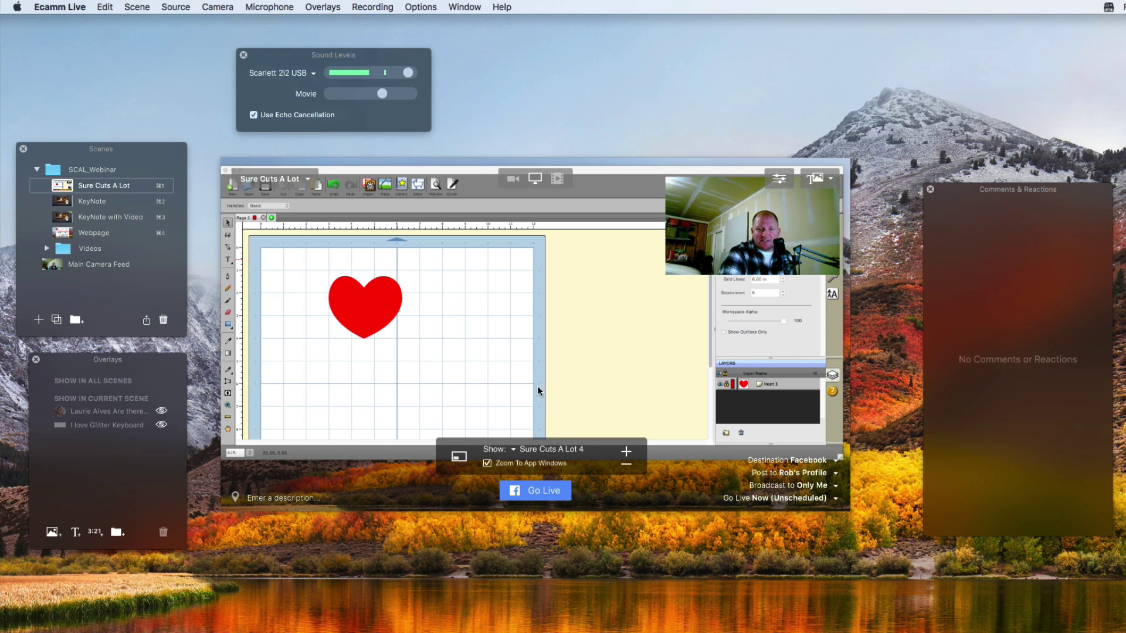
click(462, 456)
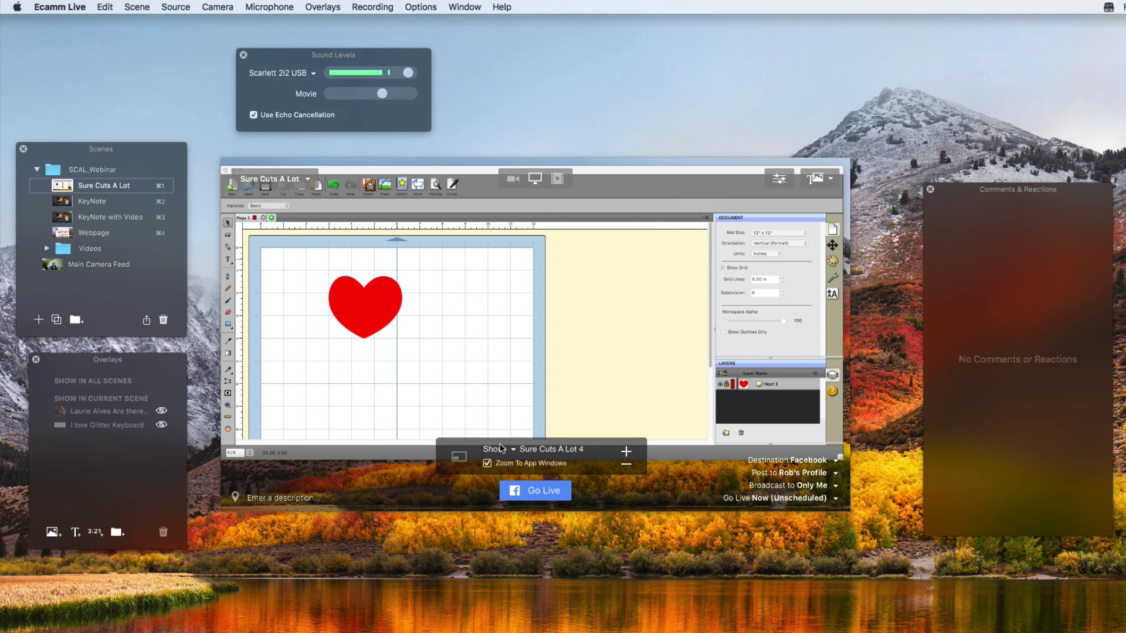
click(562, 452)
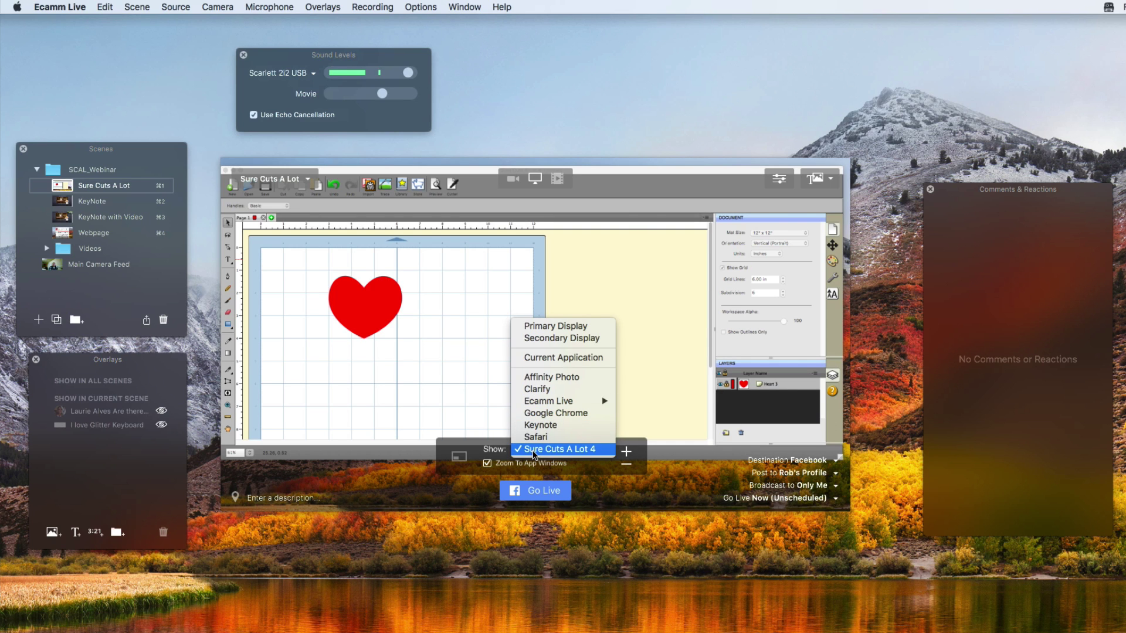
click(533, 450)
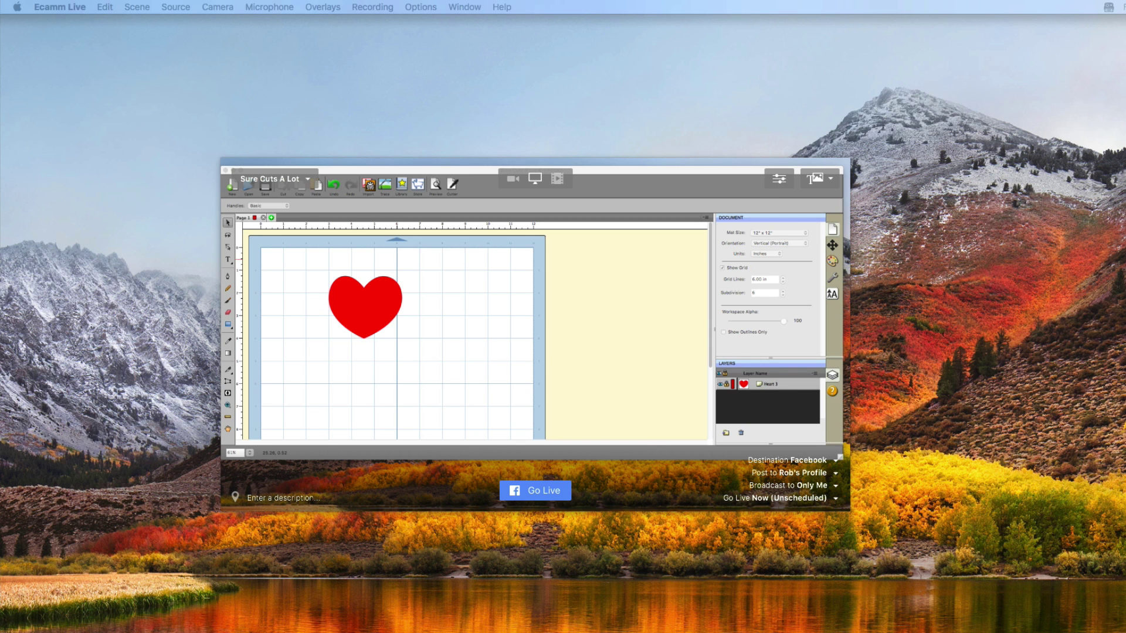
Turn the webcam inset back on and enlarge the shared Sure Cuts A Lot 4 window.
mouse_move(432, 409)
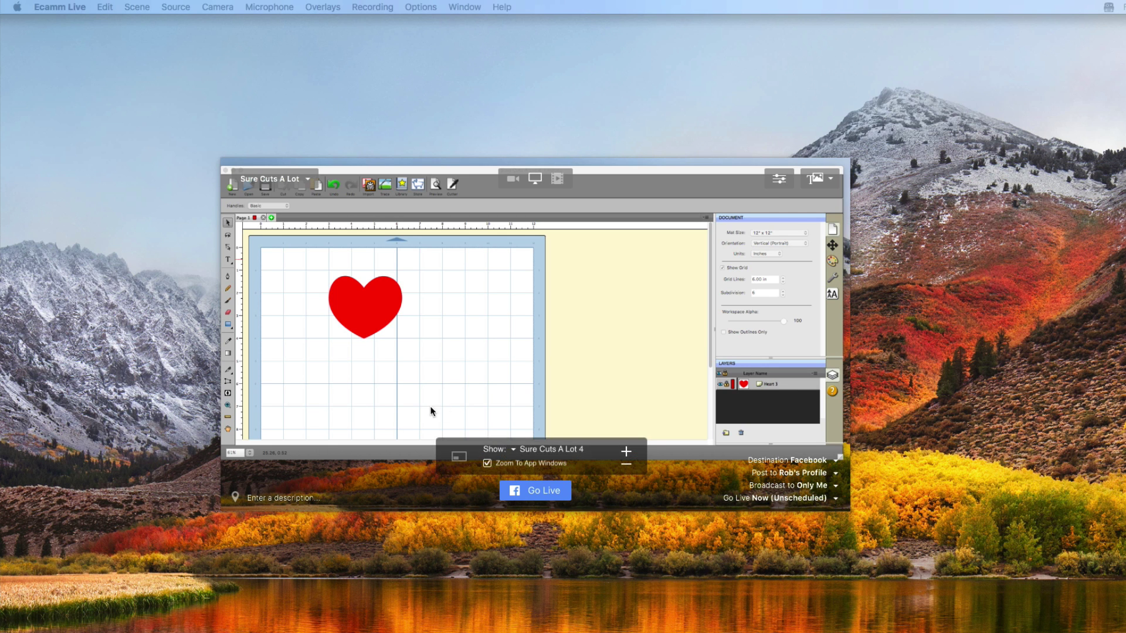
click(459, 459)
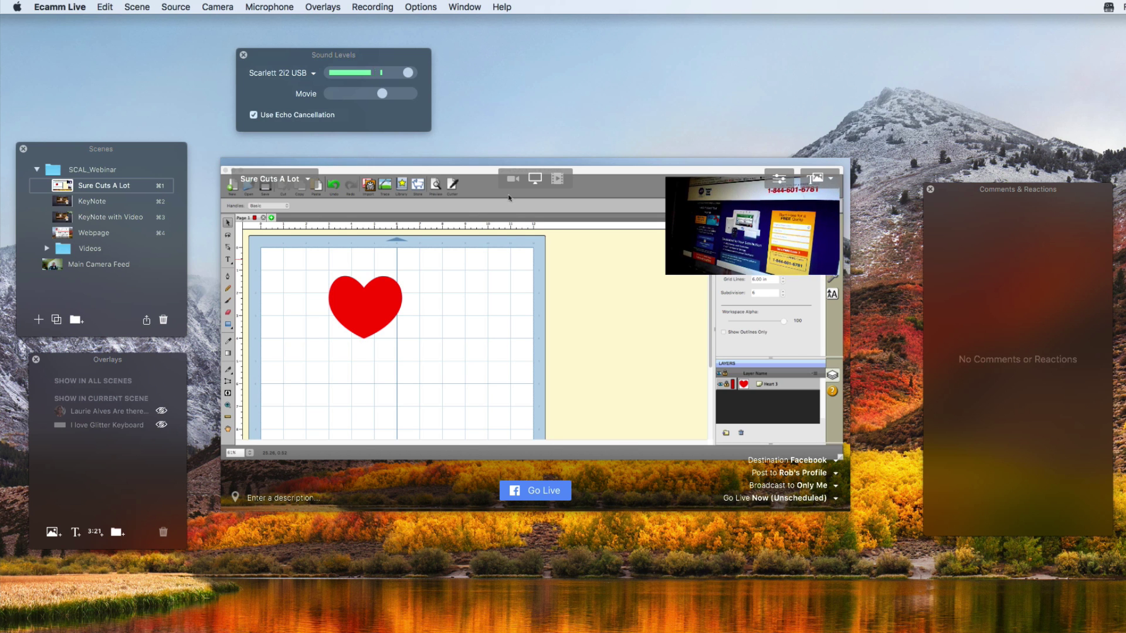
click(291, 260)
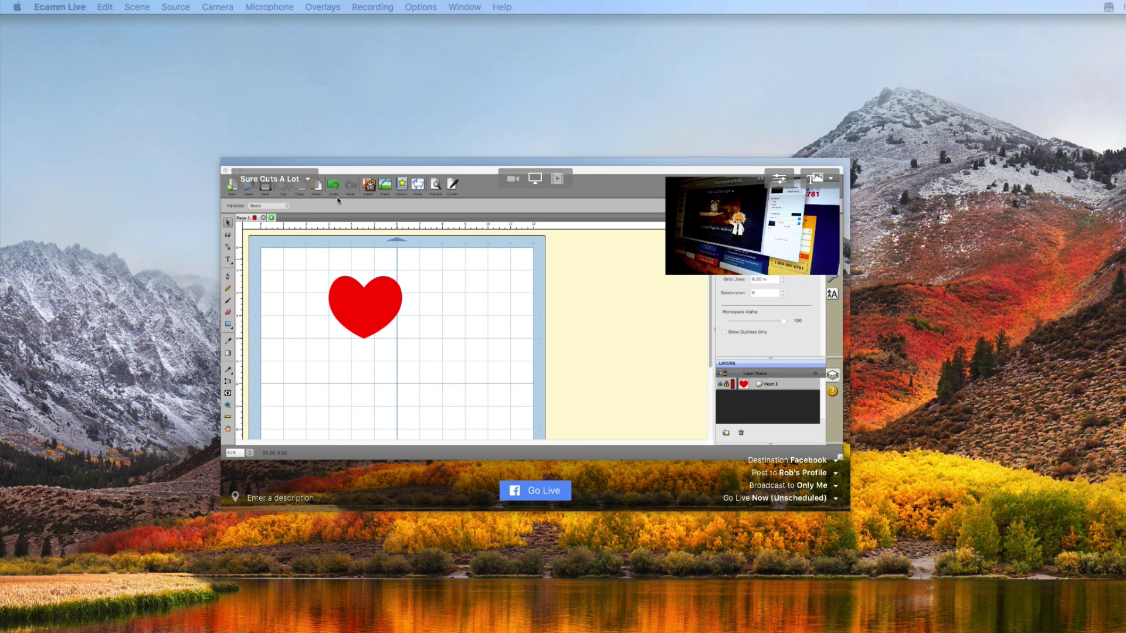
double_click(329, 171)
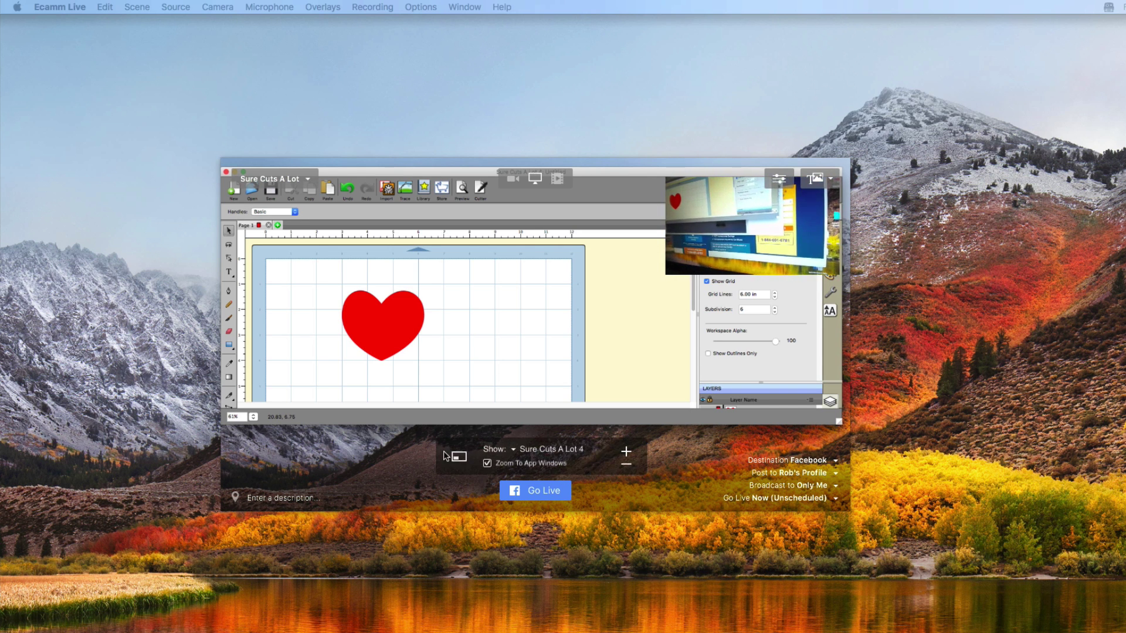
Make Sure Cuts A Lot fill the preview without the webcam inset, then restore Ecamm's panels.
click(502, 396)
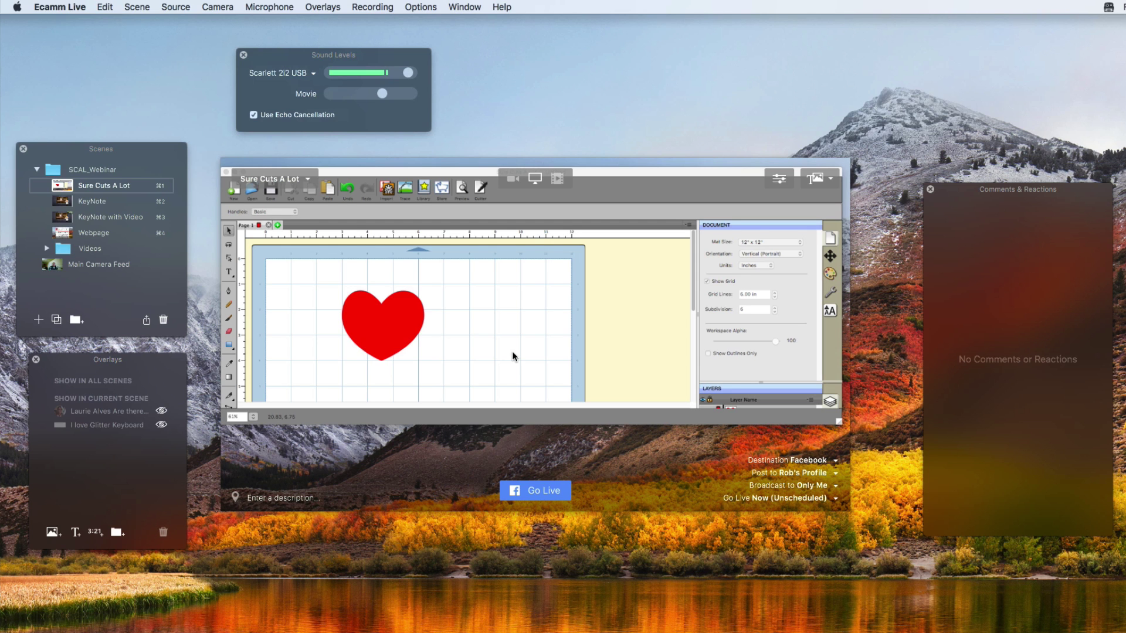
click(633, 297)
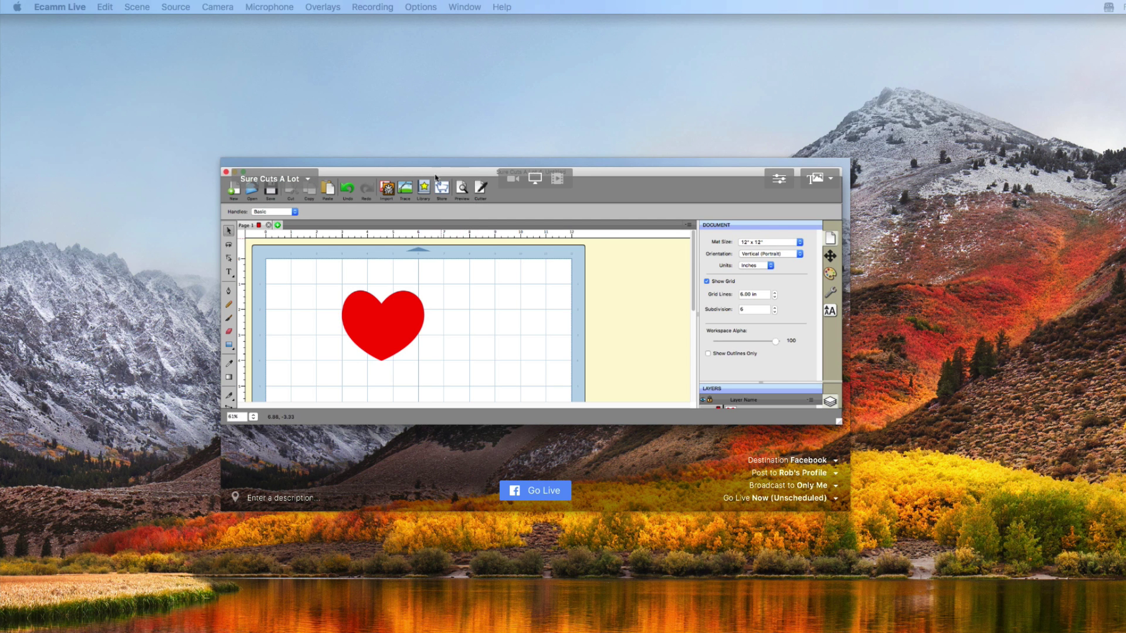
click(311, 166)
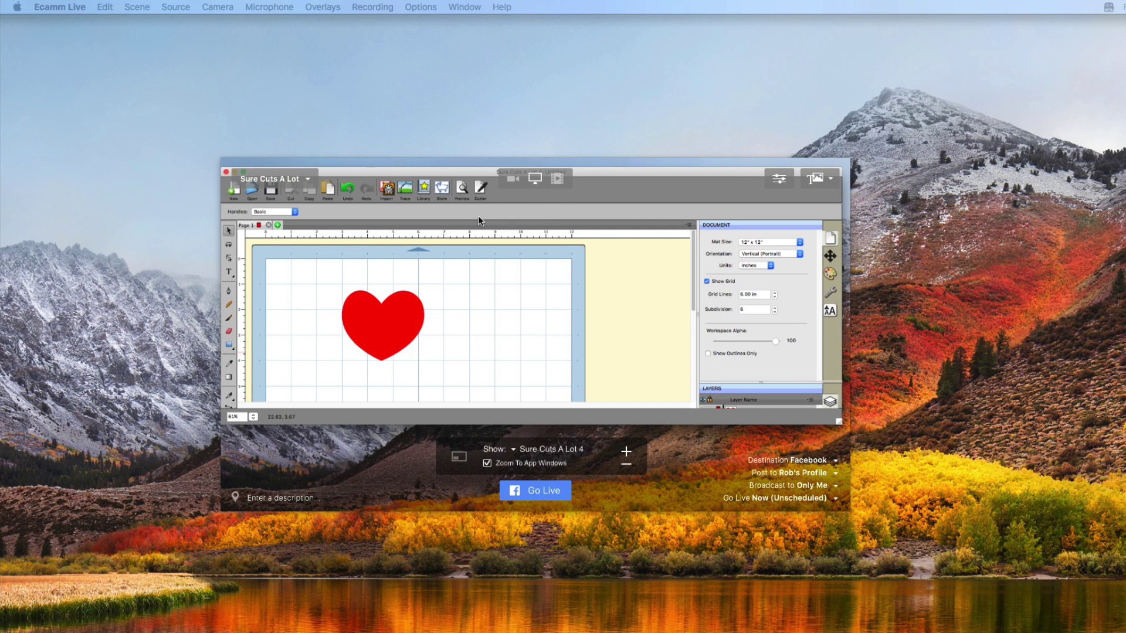
click(340, 245)
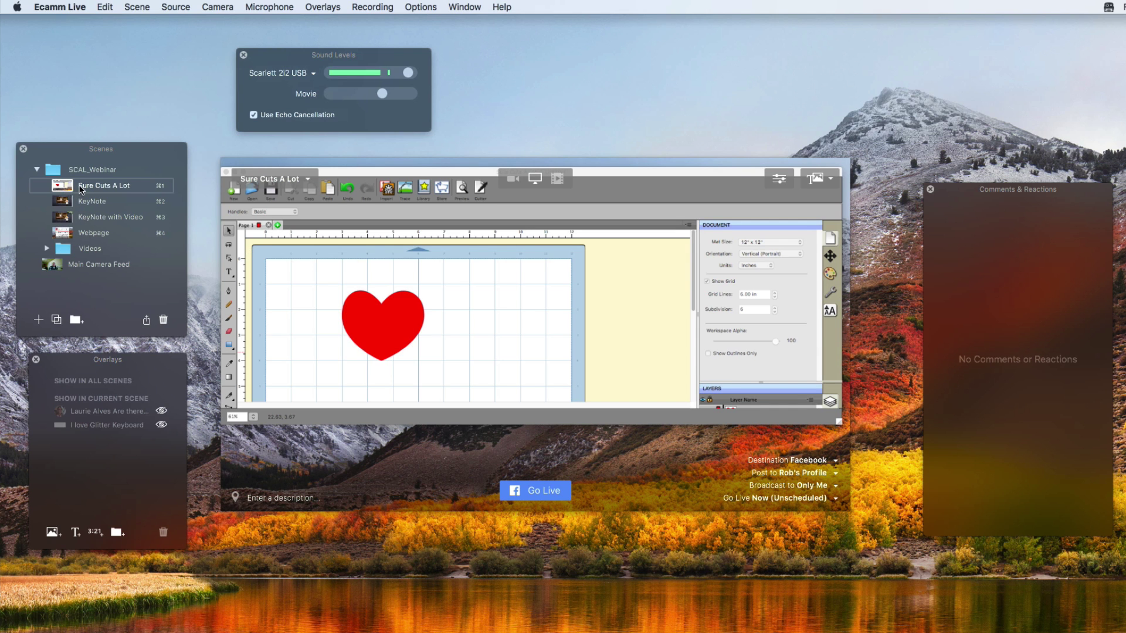
Start the KeyNote scene and advance four slides to the image upload form.
mouse_move(66, 200)
click(63, 202)
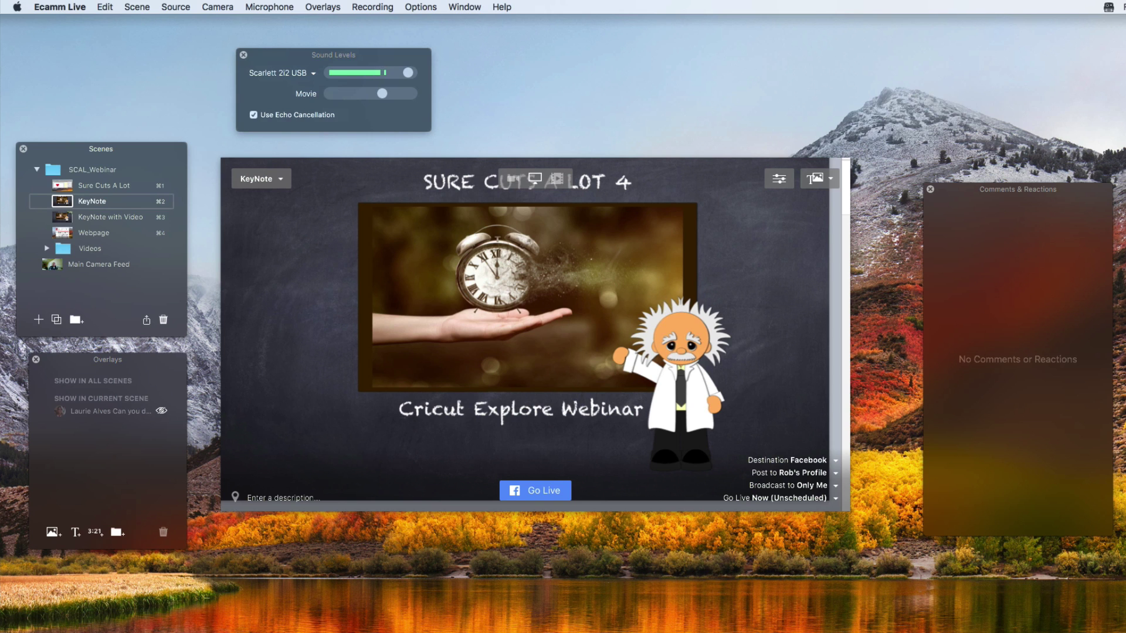
key(super+Tab)
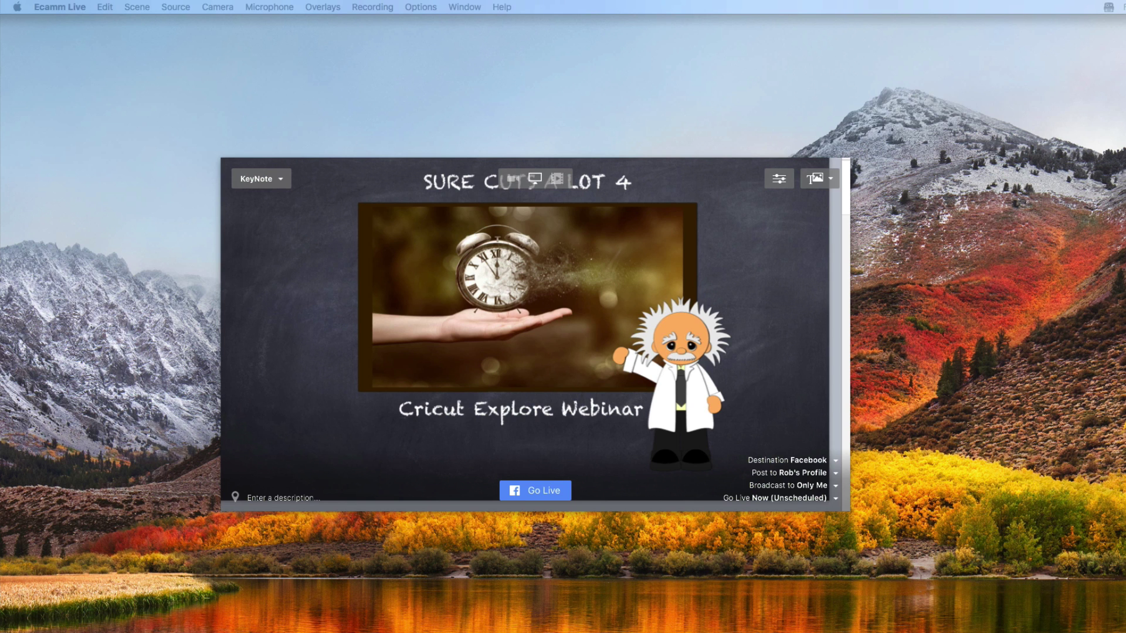
key(Right)
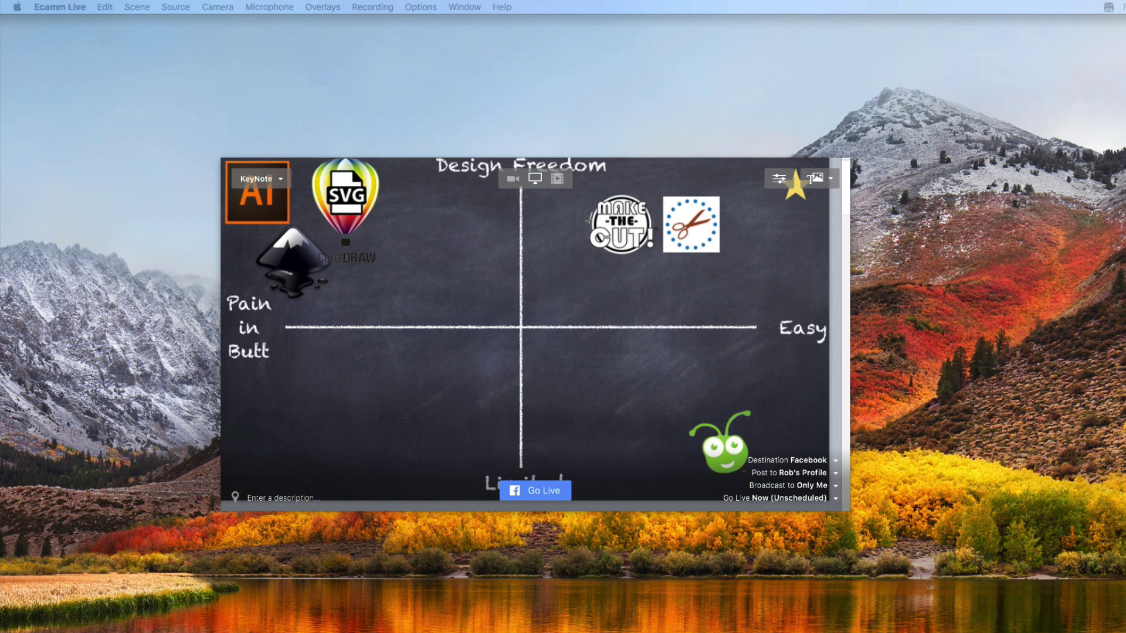
key(Right)
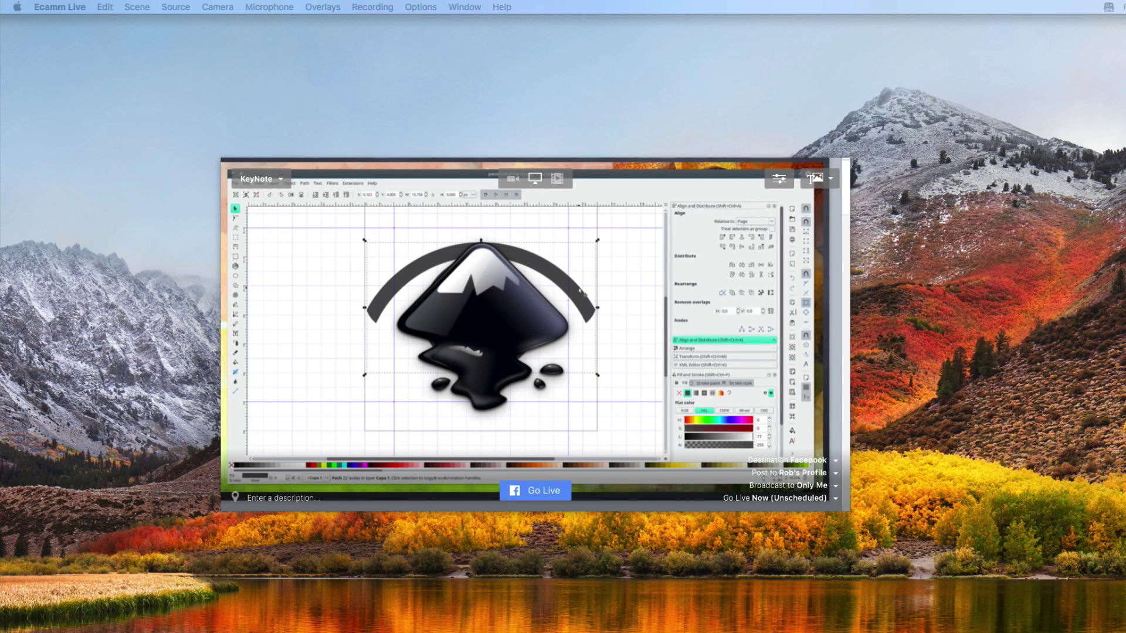
key(Right)
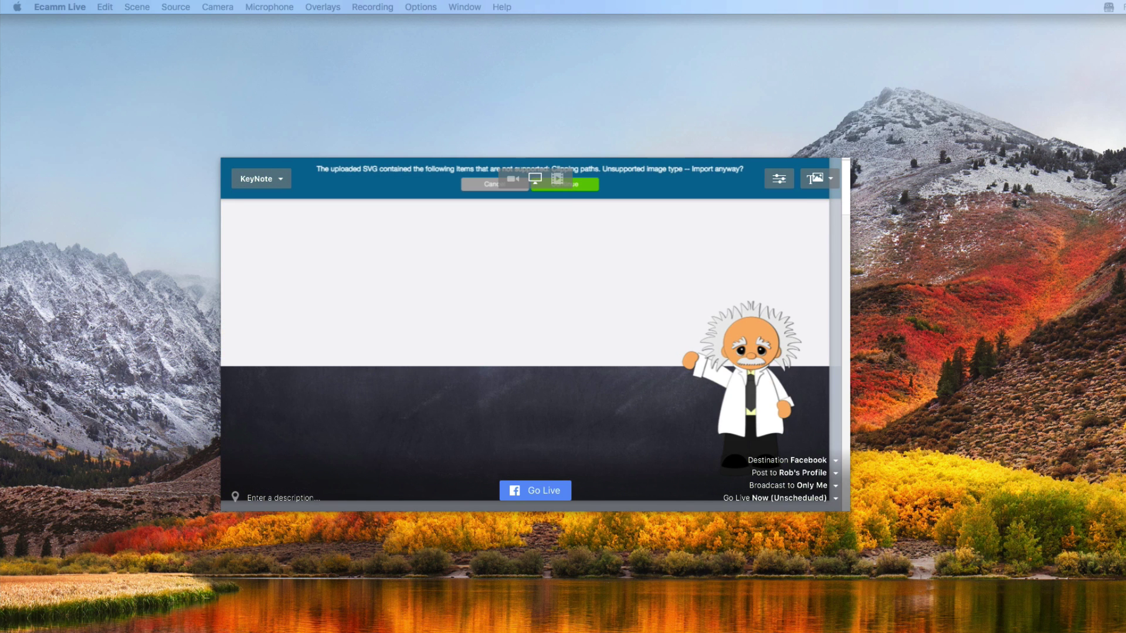
key(Right)
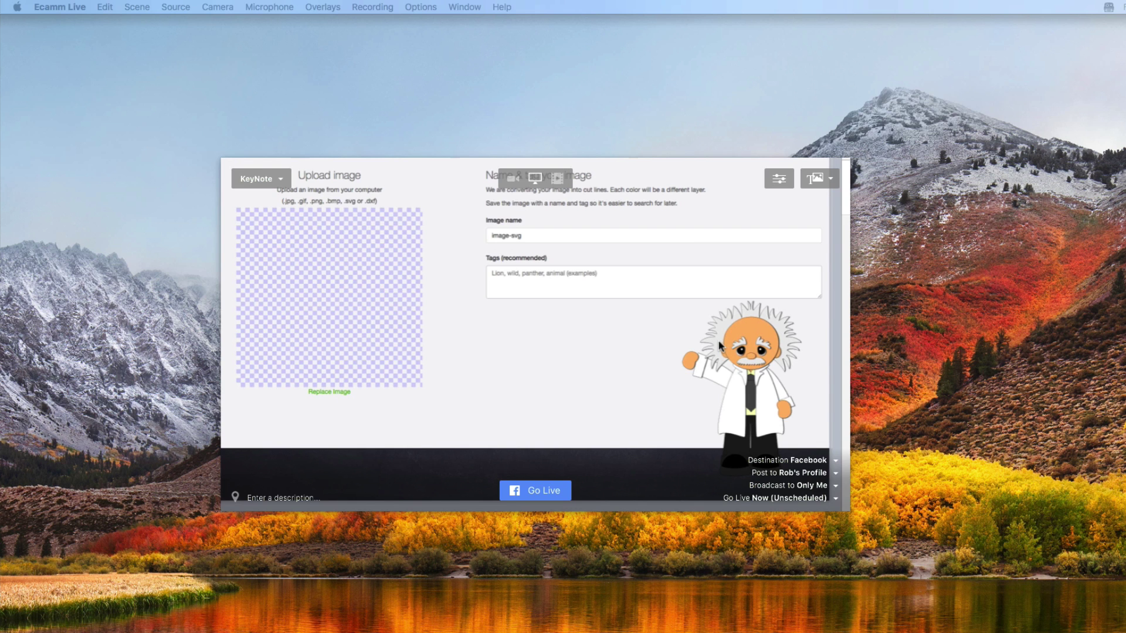
click(359, 258)
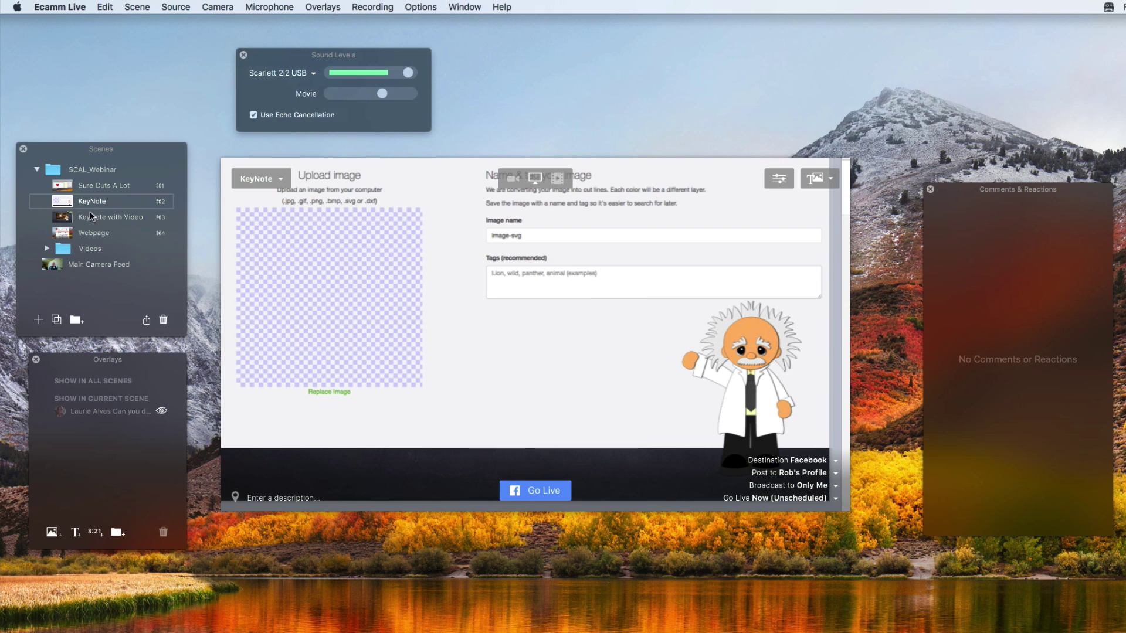
Go through the Sure Cuts A Lot scene back to the Main Camera Feed scene.
click(62, 186)
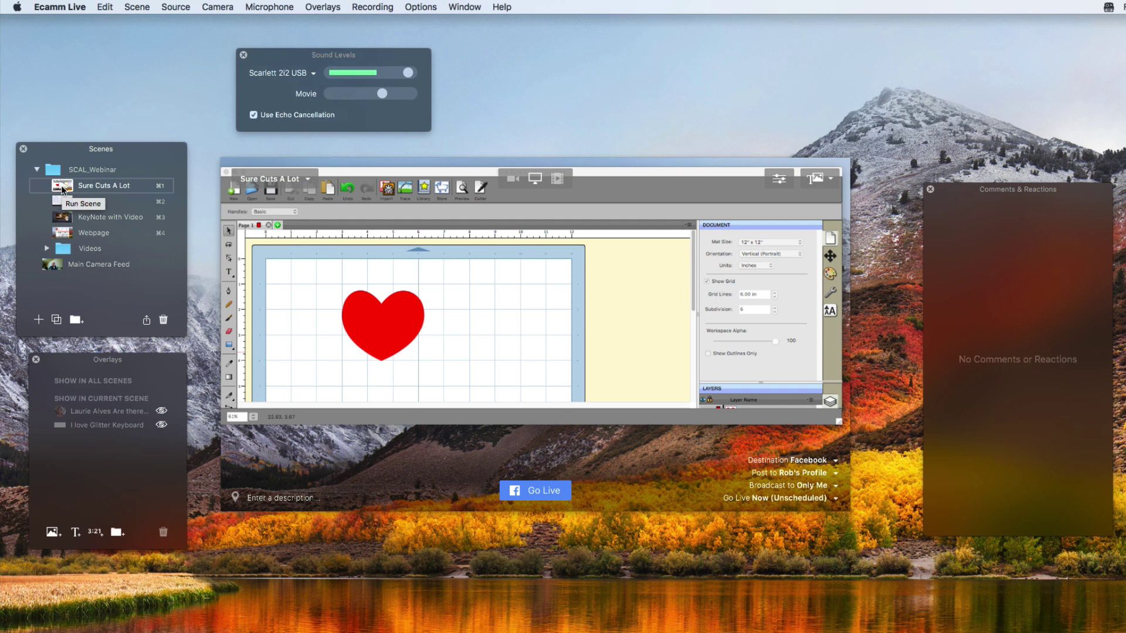
click(55, 266)
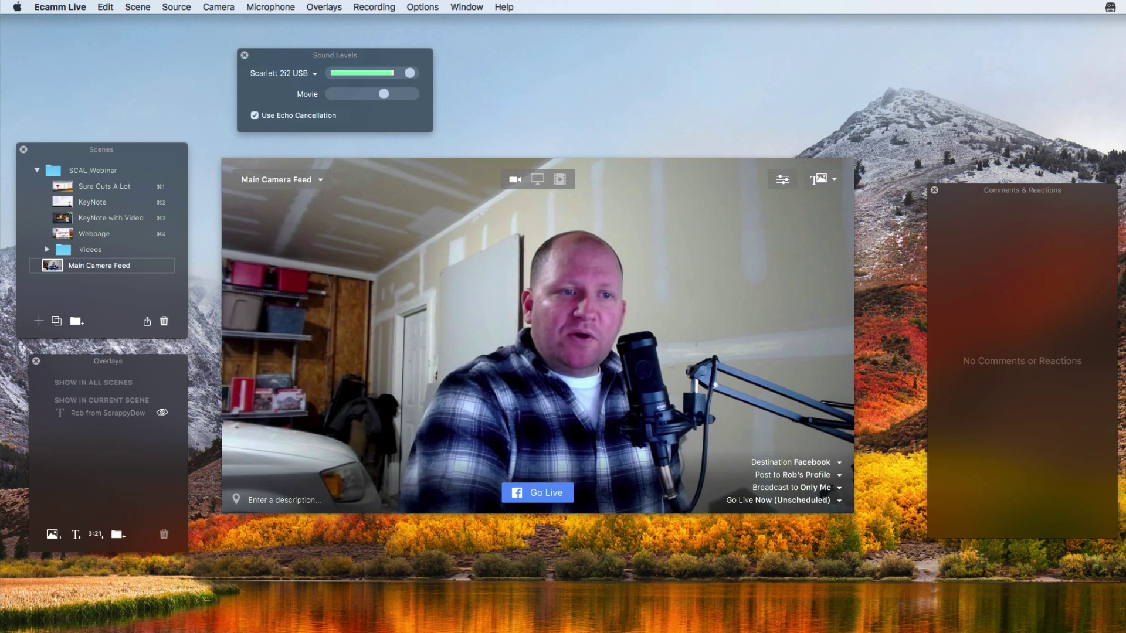
Add a new scene and name it 'Test Scene'.
click(38, 321)
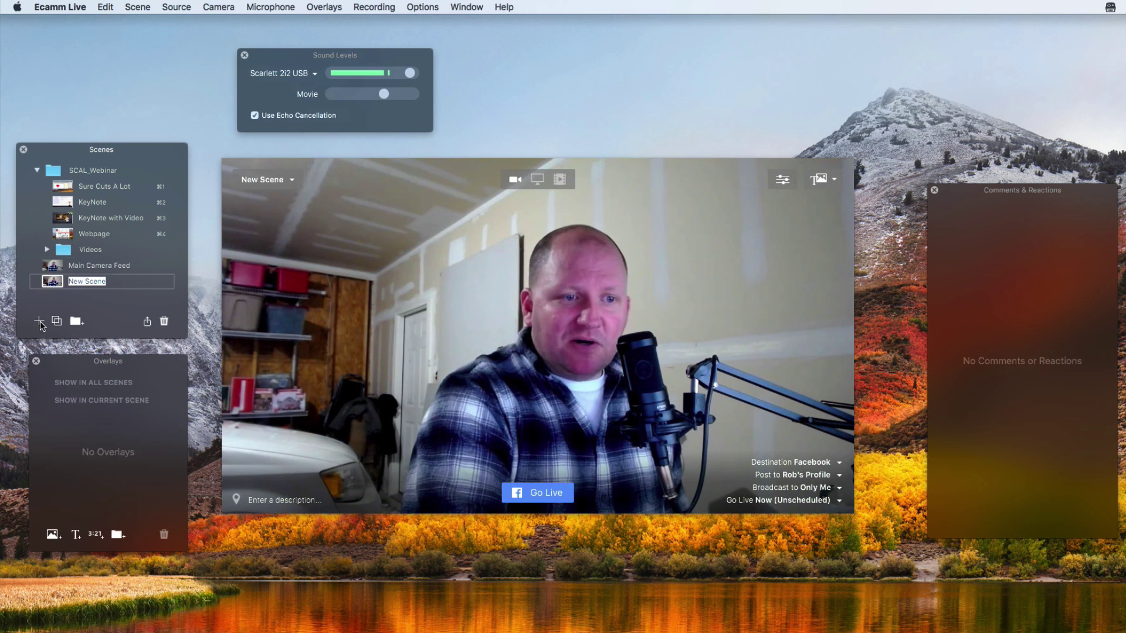
click(94, 282)
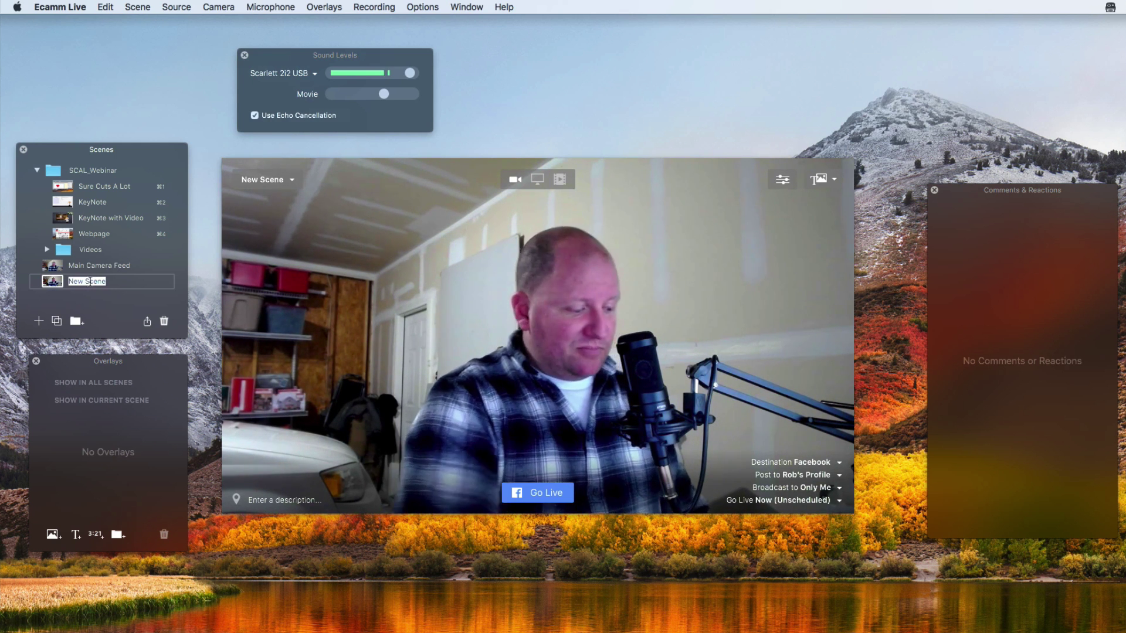
text(Test)
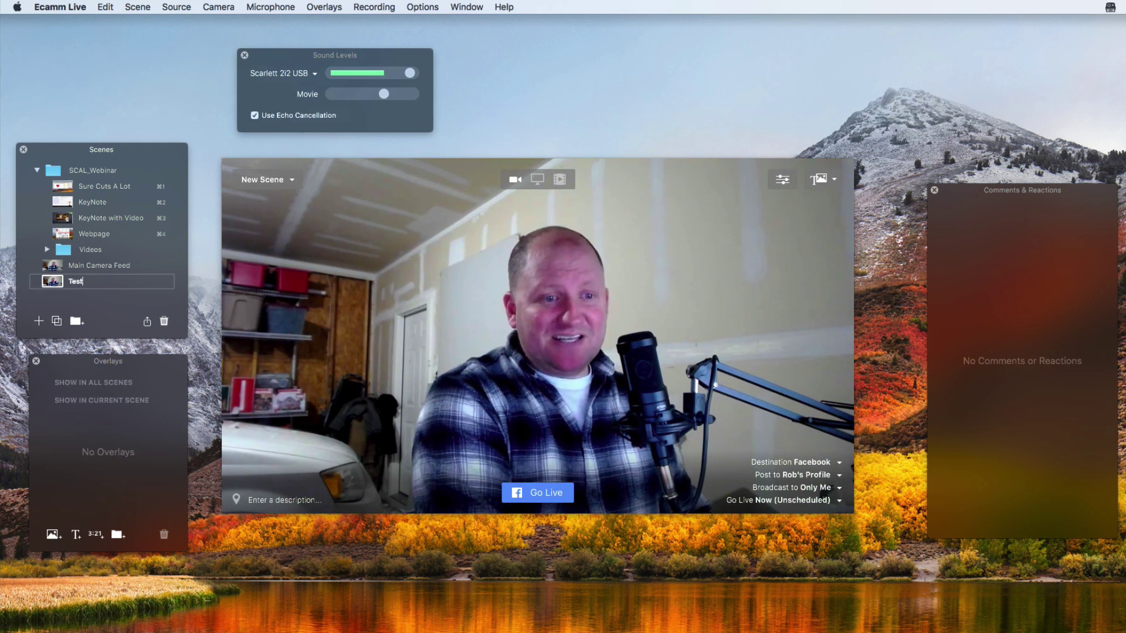
text( Scene)
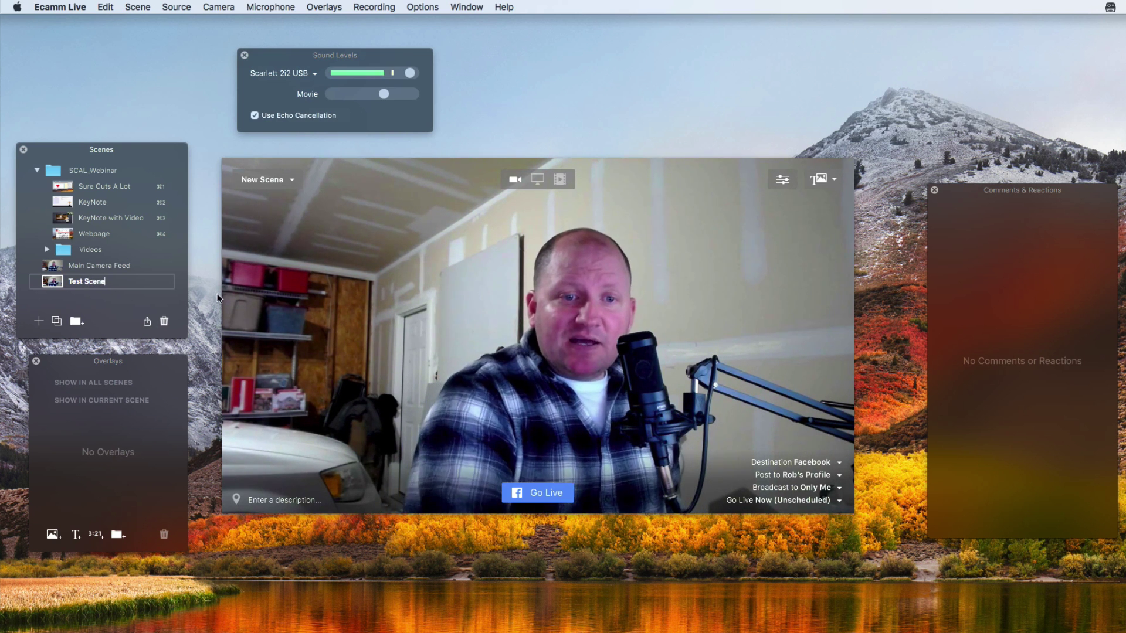
key(Return)
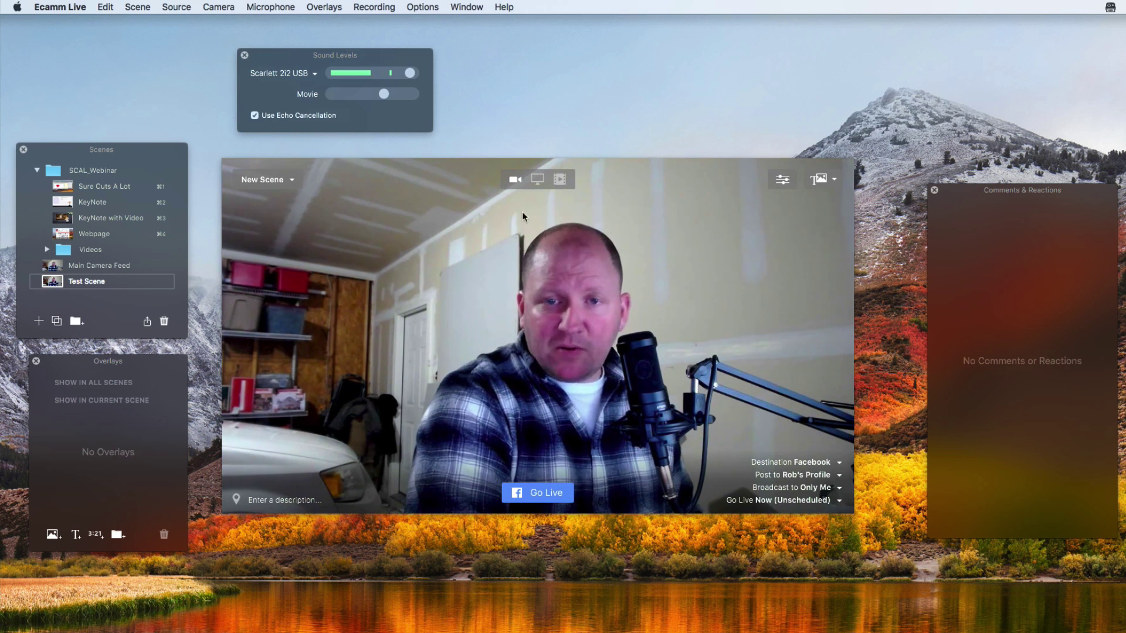
Share the Safari window in Test Scene and place the camera inset at the page's upper left.
click(538, 182)
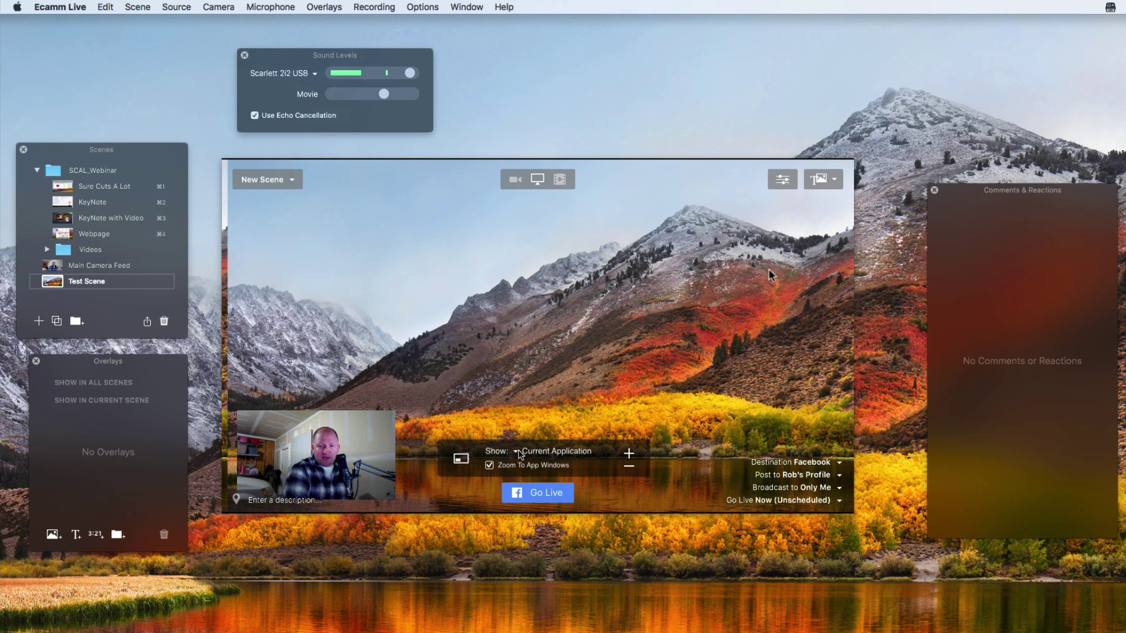
click(535, 453)
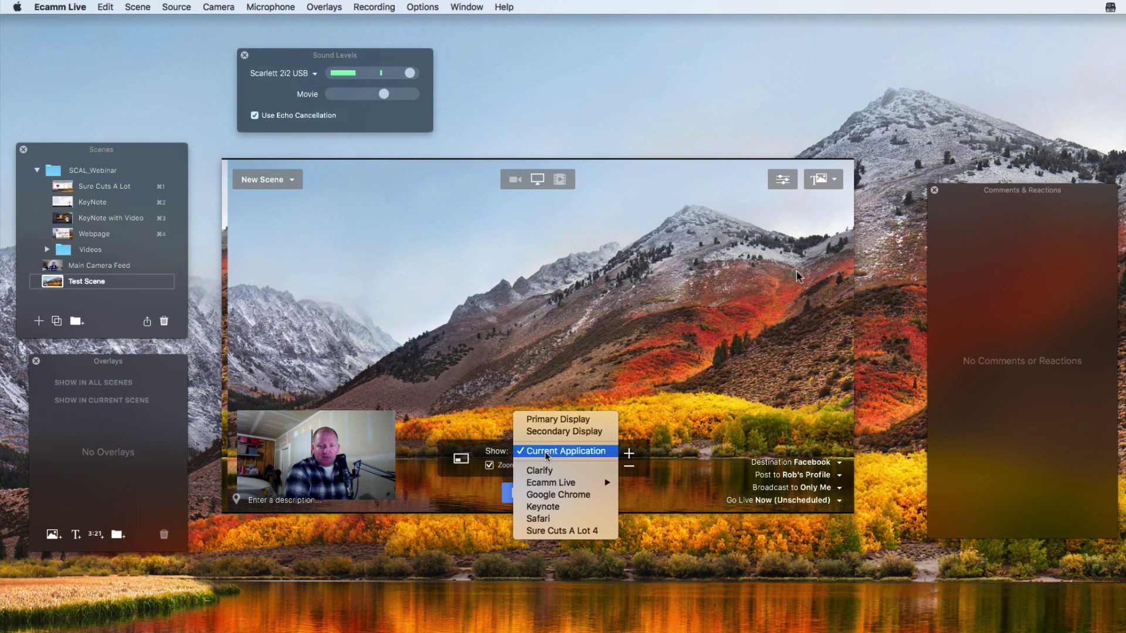
click(557, 519)
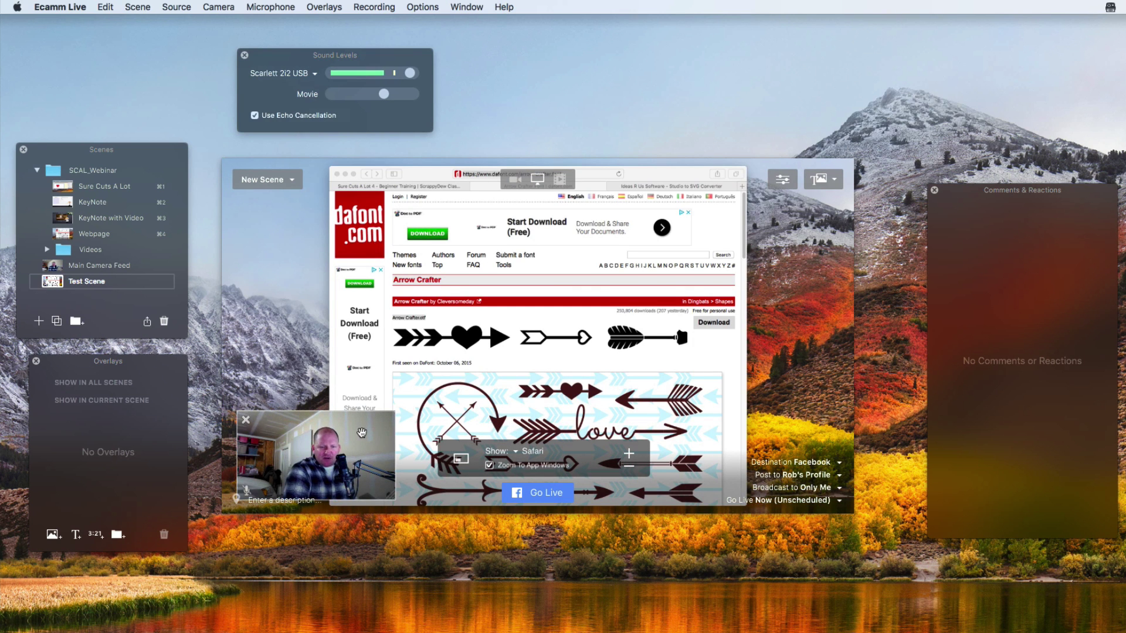
drag(362, 432, 320, 181)
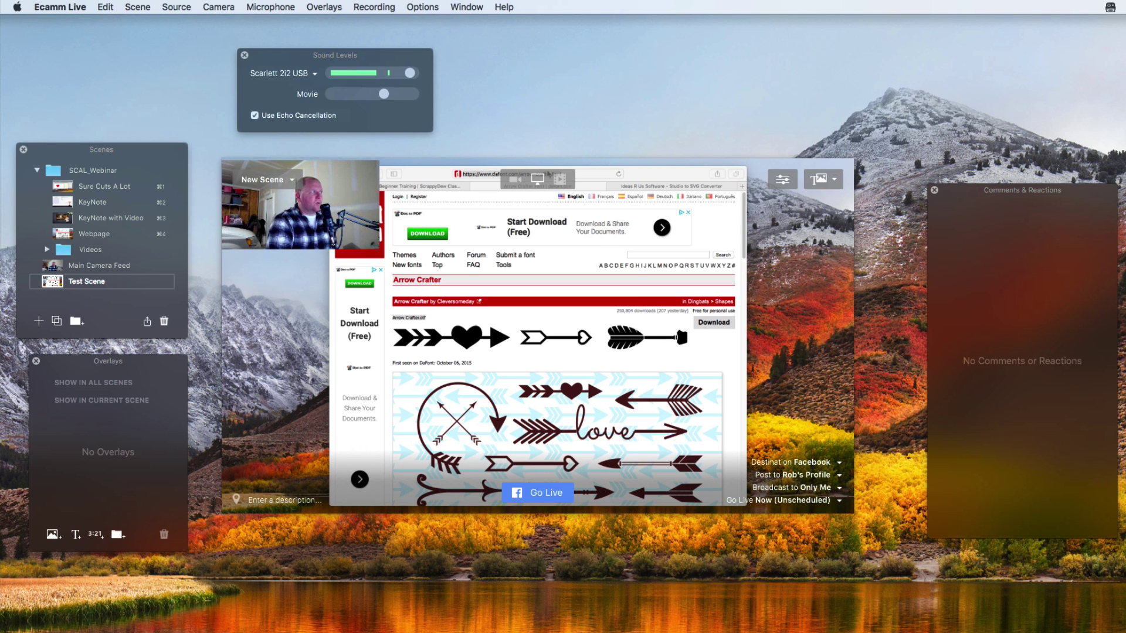
key(super+Tab)
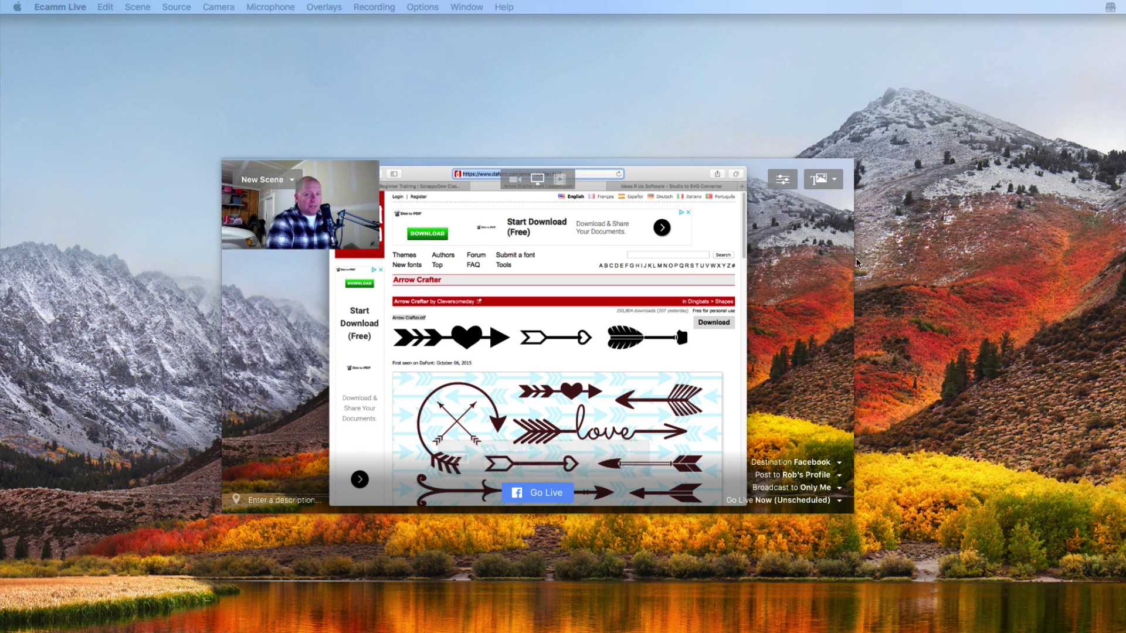
click(653, 311)
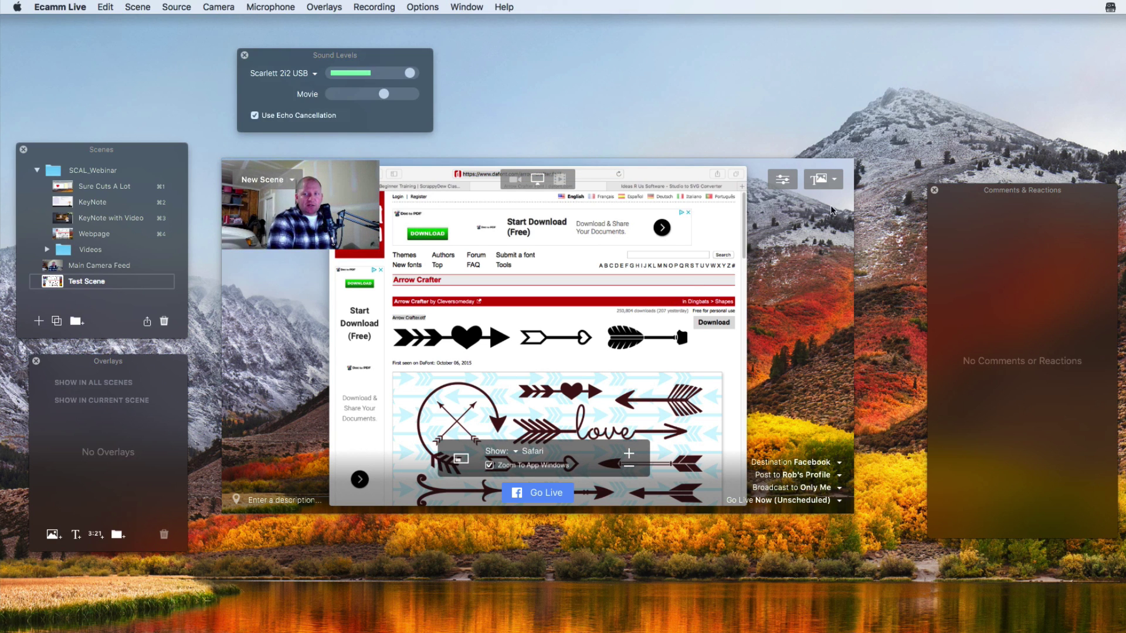
click(823, 180)
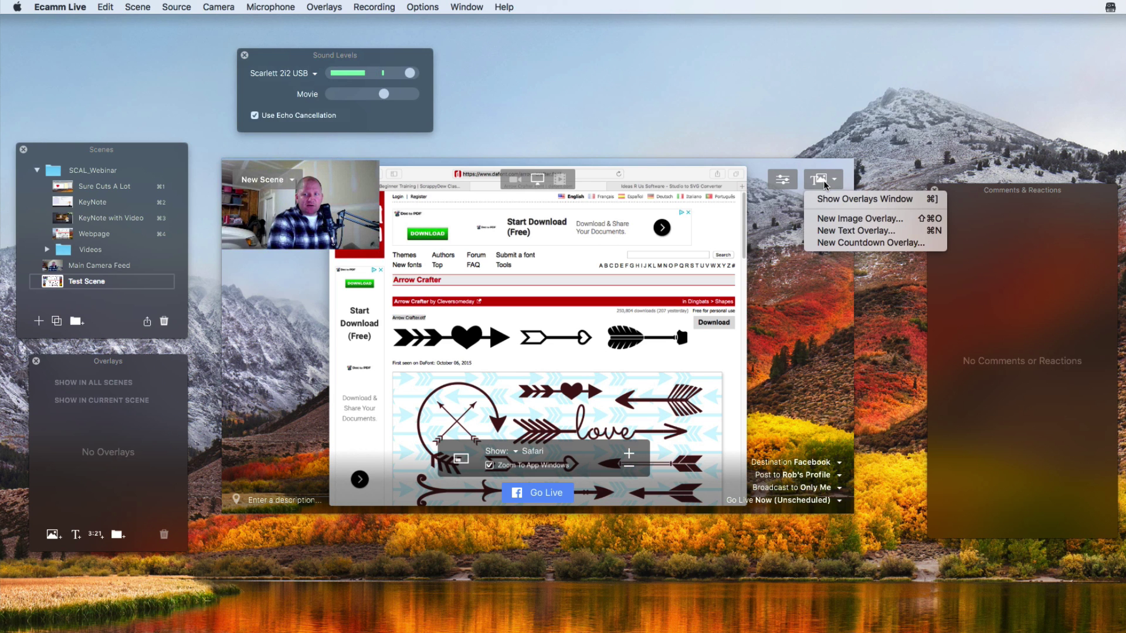
click(839, 235)
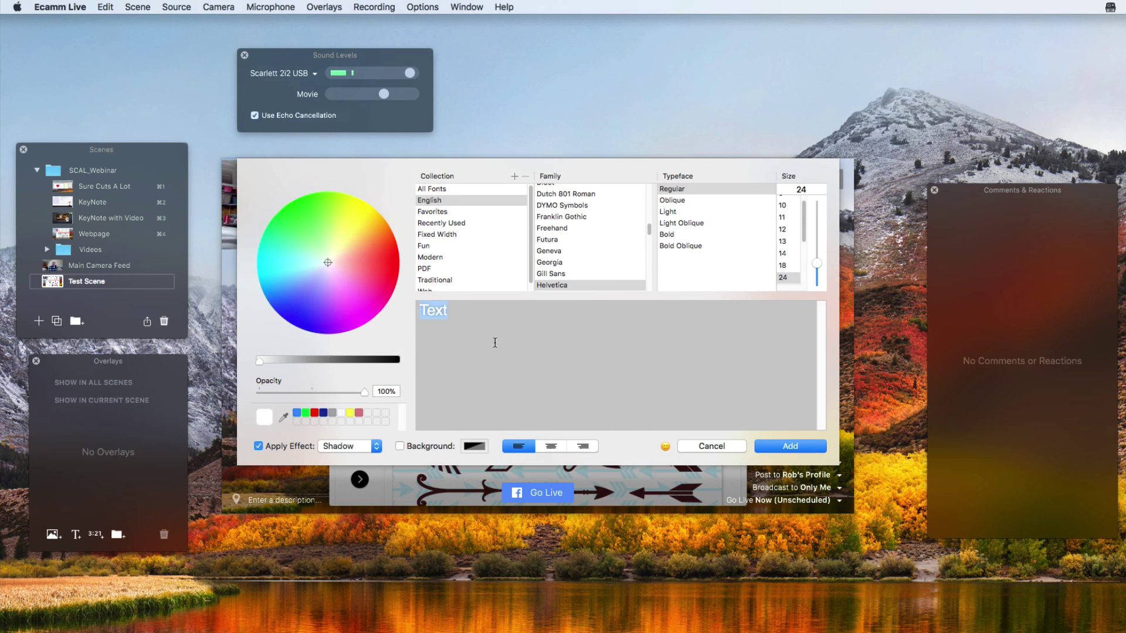
text(https://www.dafont.com/arrow-crafter.font)
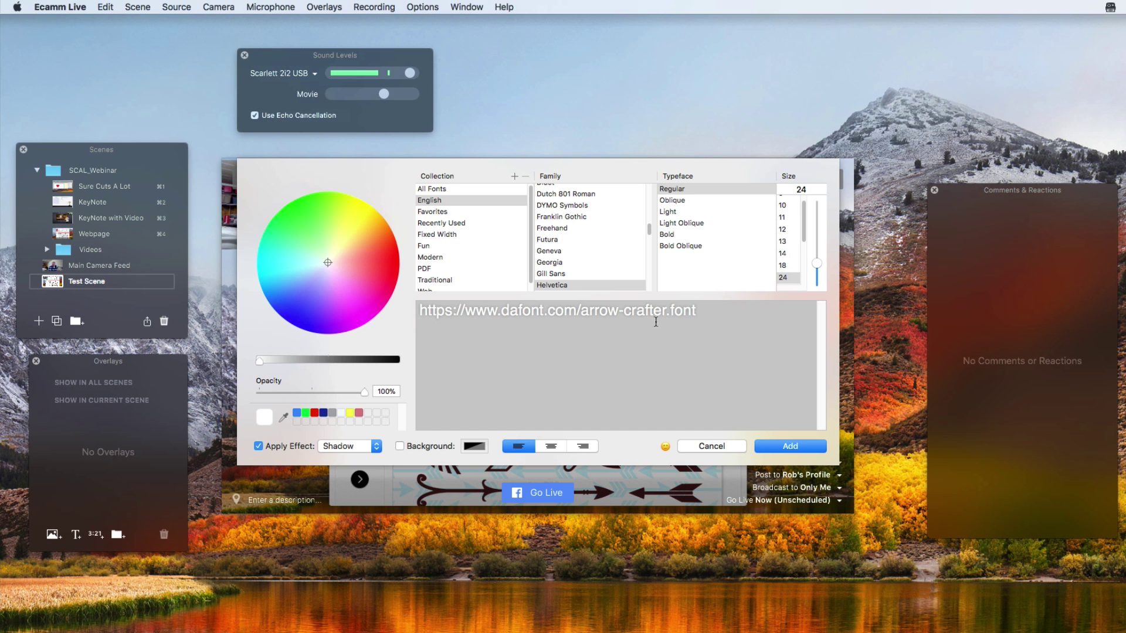
click(790, 446)
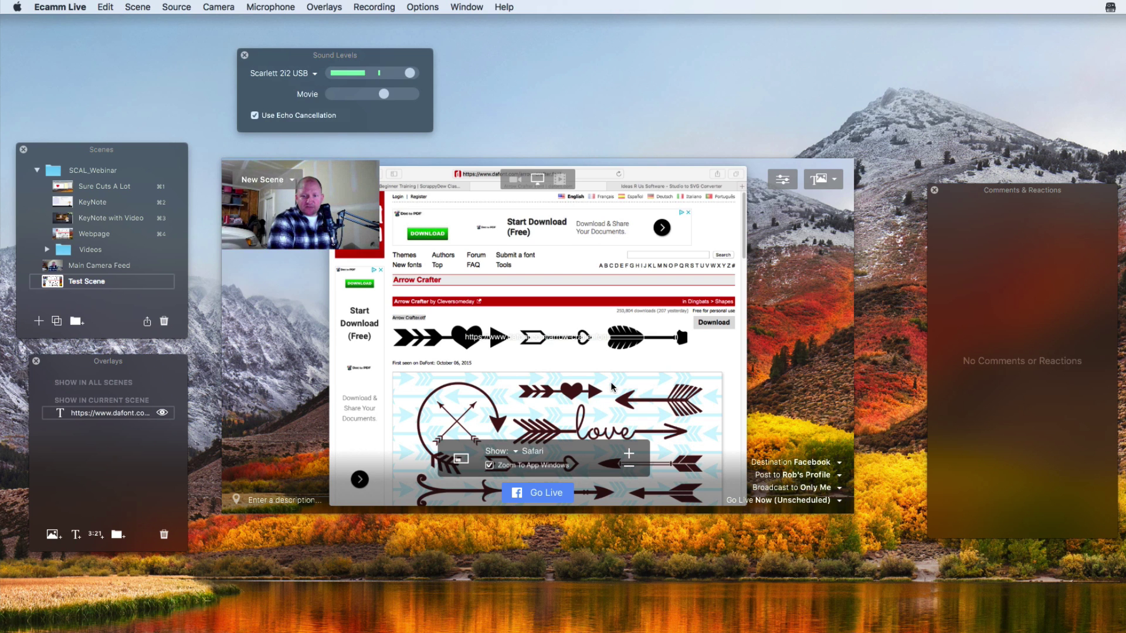
Check the URL overlay's visibility, then move and stretch it across the webpage's middle.
click(162, 414)
click(162, 414)
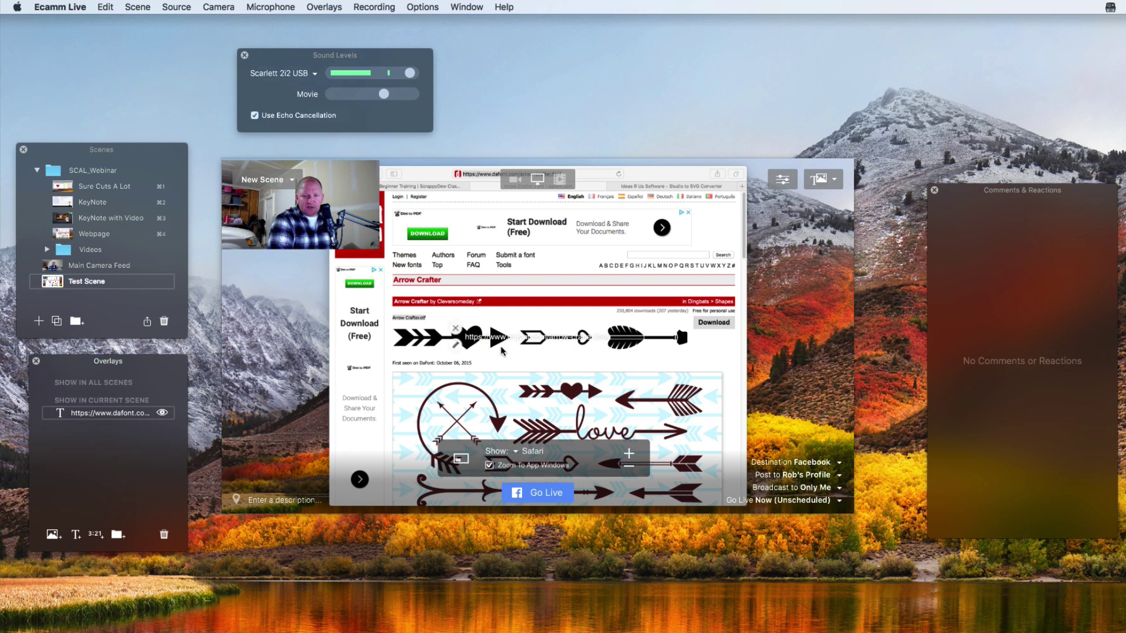
click(164, 414)
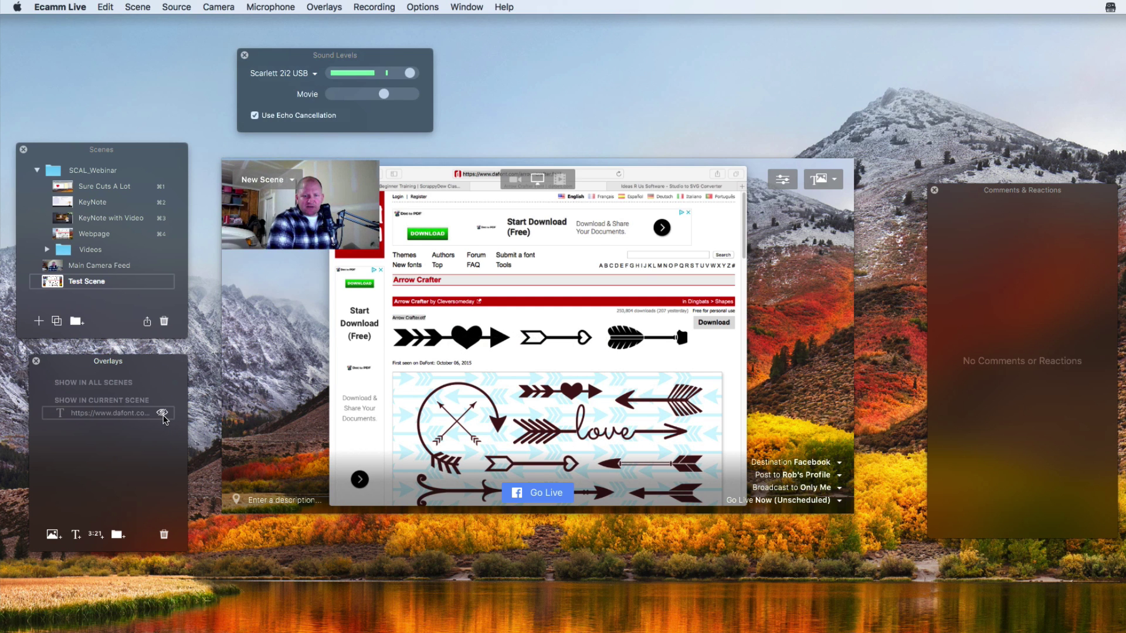
click(162, 413)
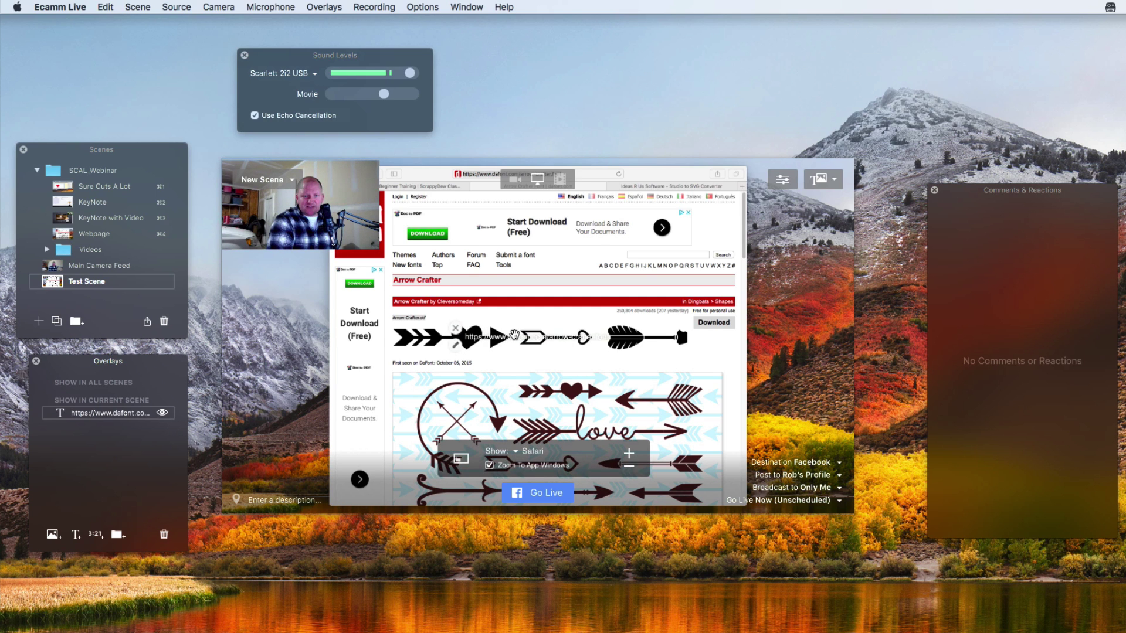
drag(509, 336, 304, 314)
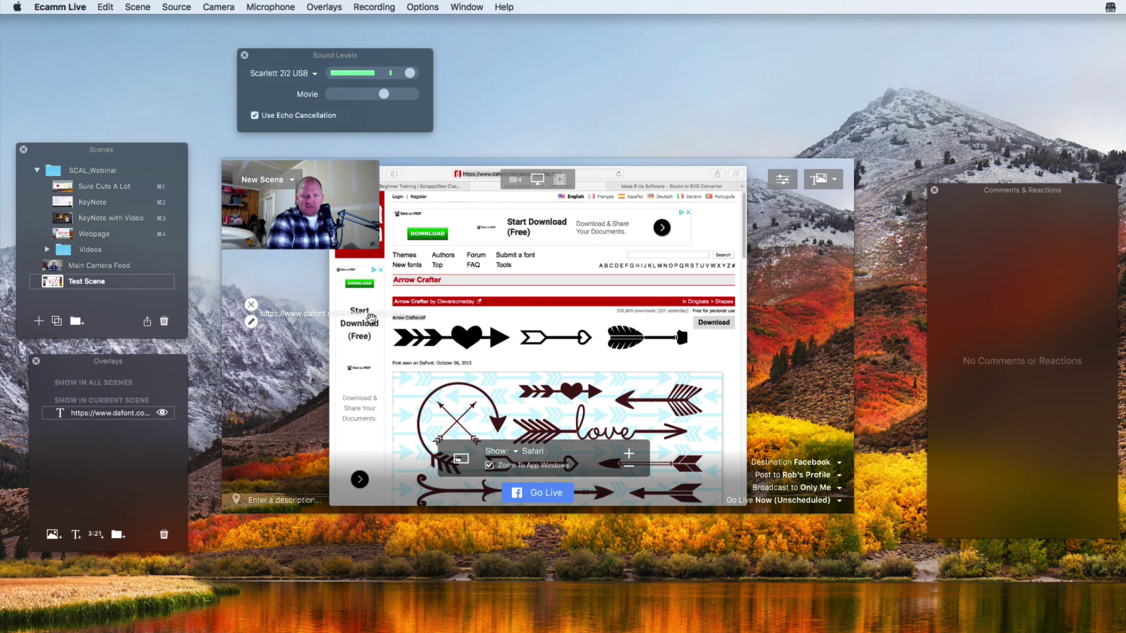
drag(369, 315, 833, 497)
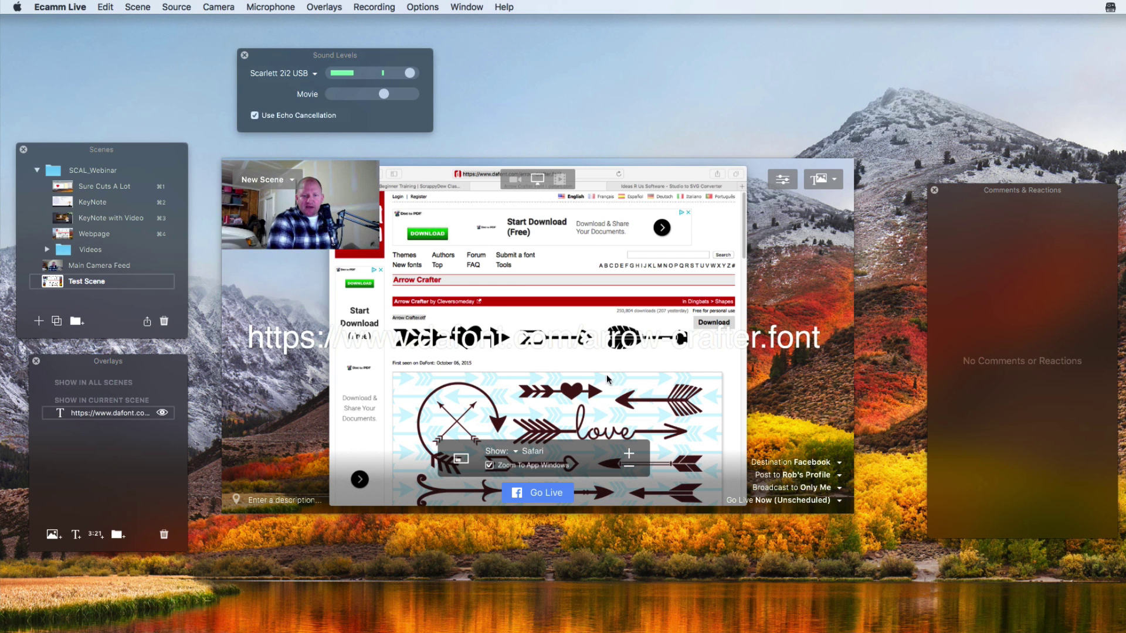
drag(557, 337, 554, 359)
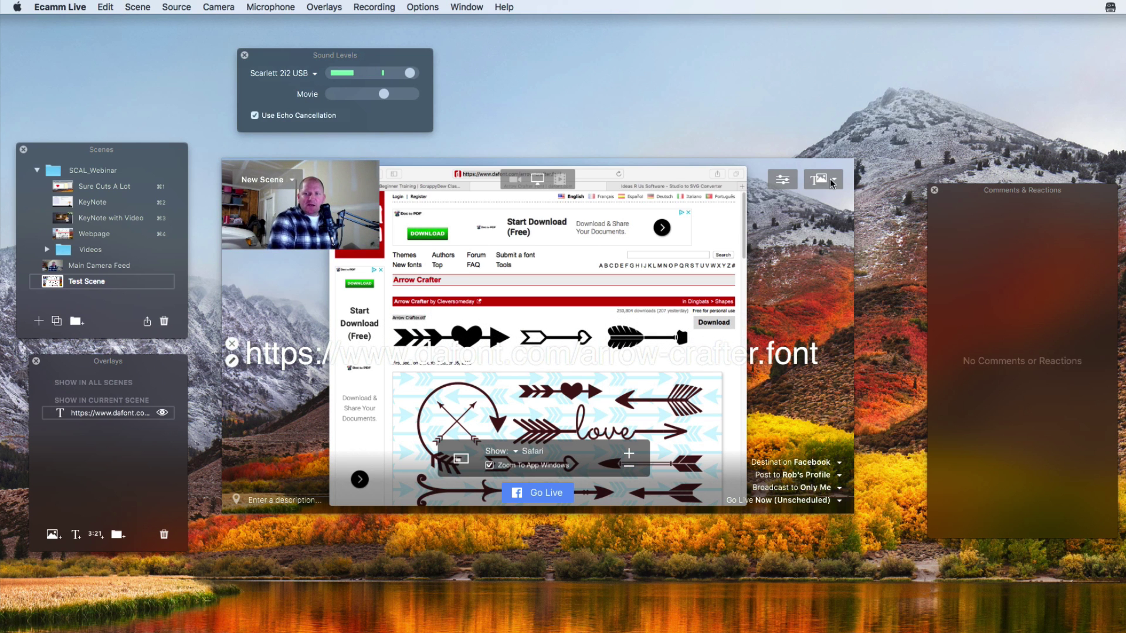
Turn on the URL overlay's Background option and drag it near the bottom of the preview.
double_click(652, 358)
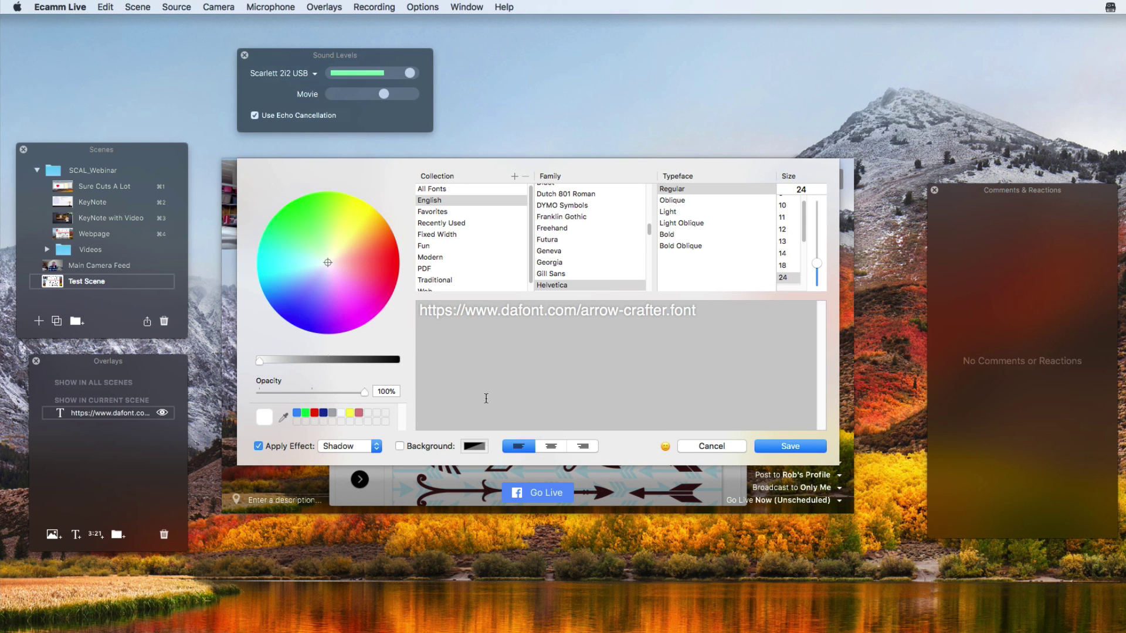
click(400, 447)
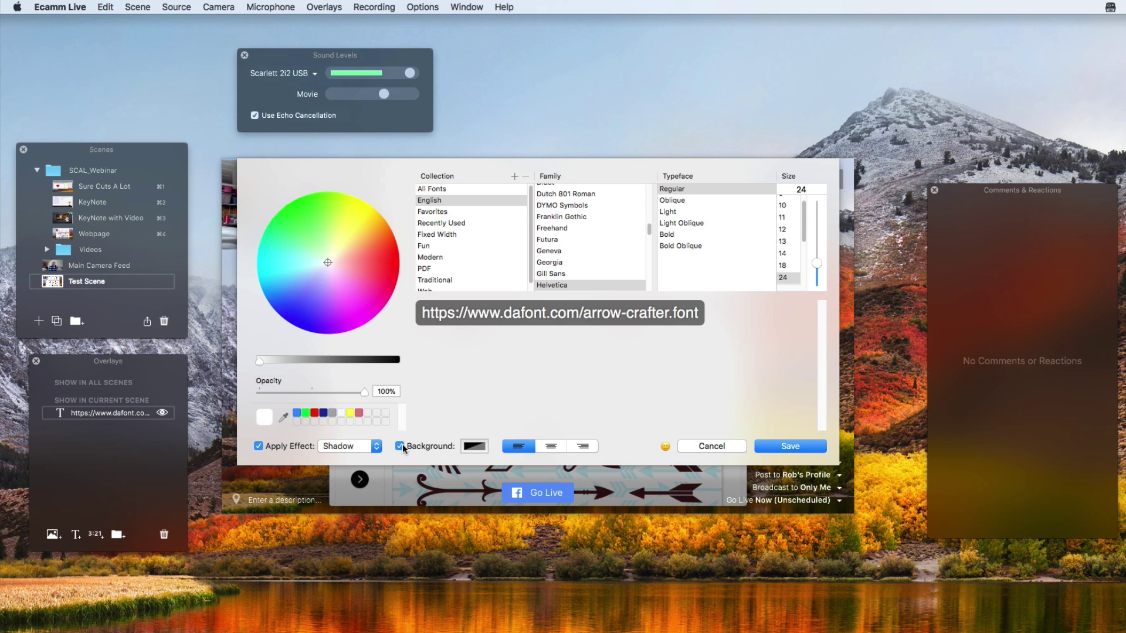
click(783, 446)
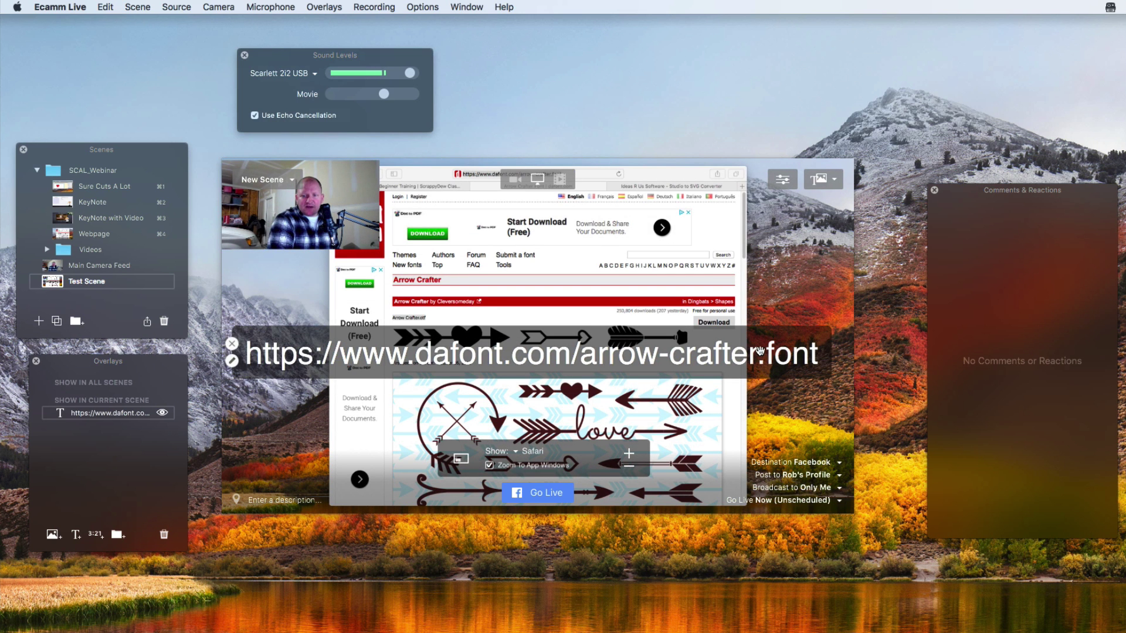
drag(760, 354, 764, 452)
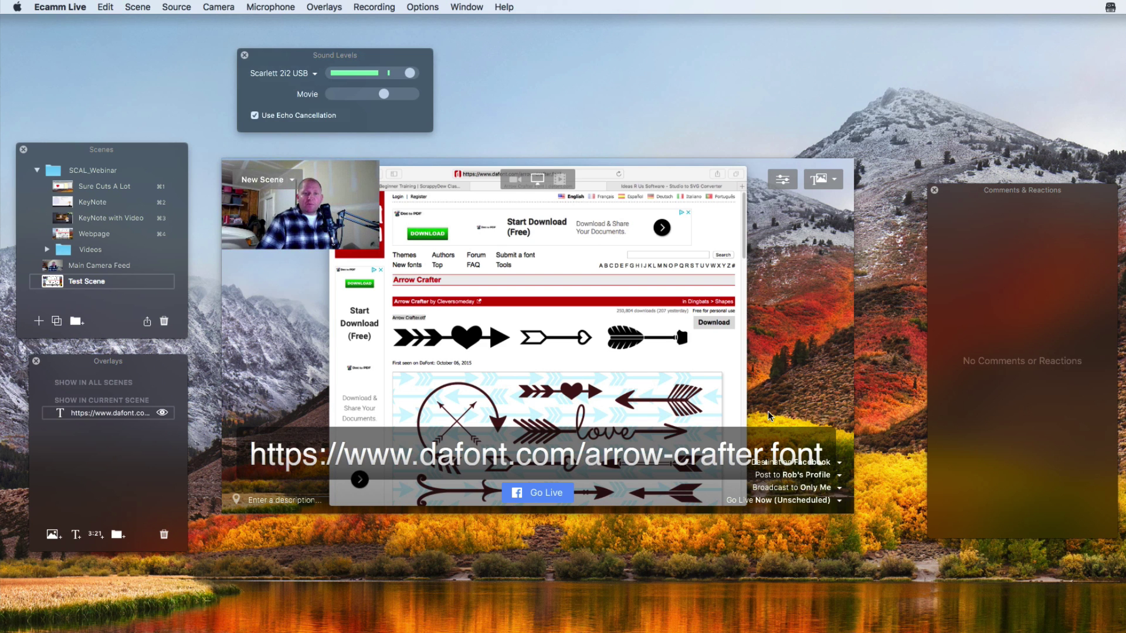
Switch from Main Camera Feed to Test Scene and back to Main Camera Feed.
click(51, 268)
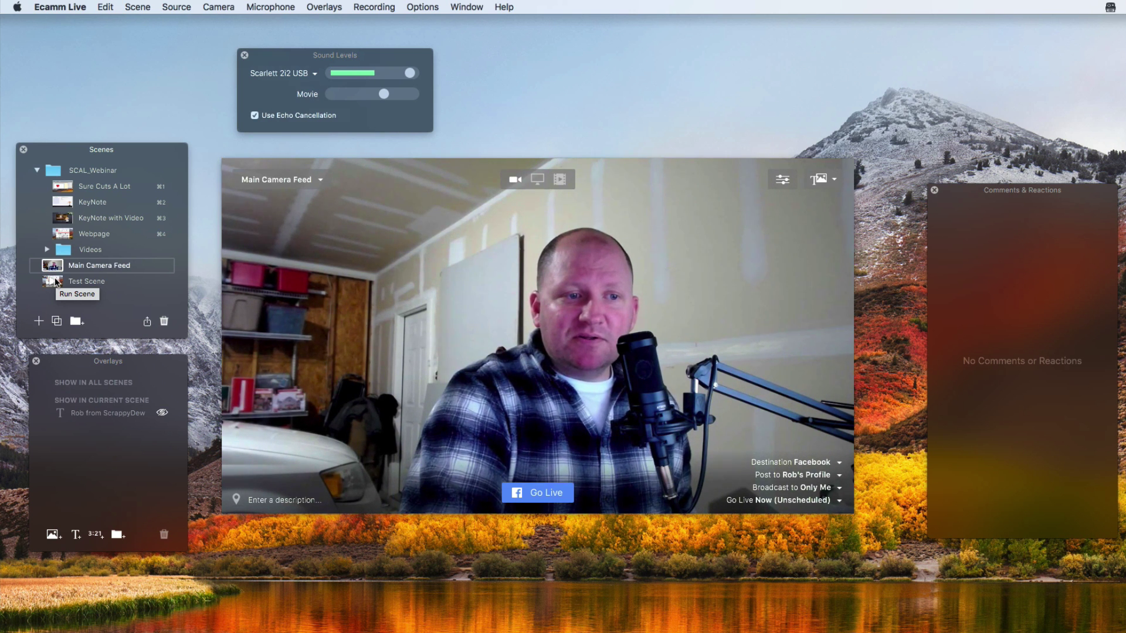
click(57, 282)
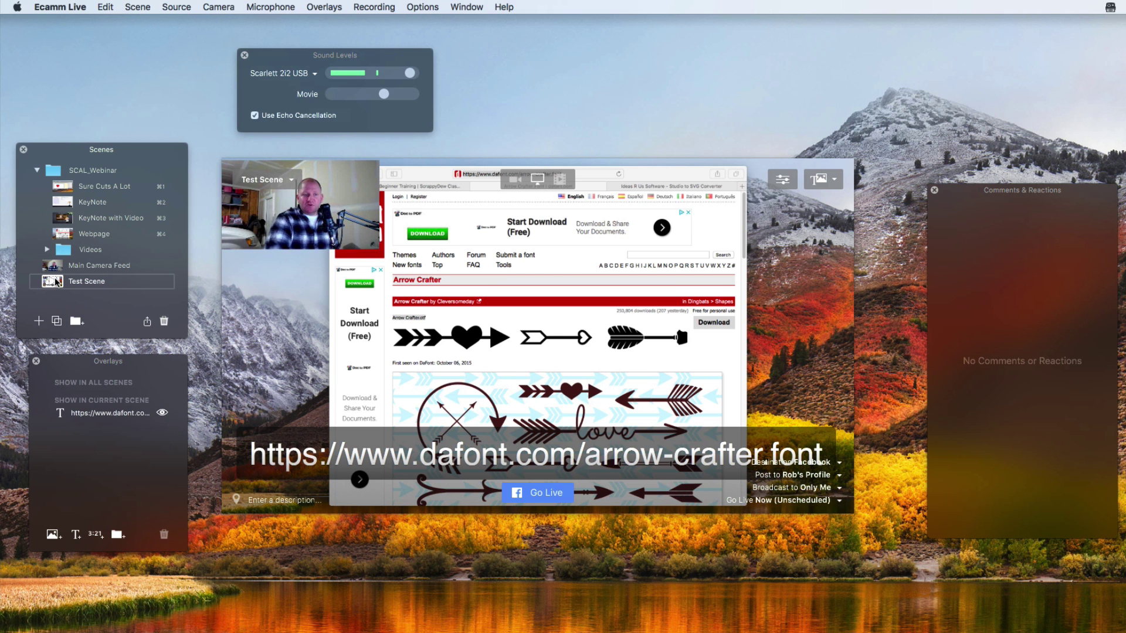
click(53, 268)
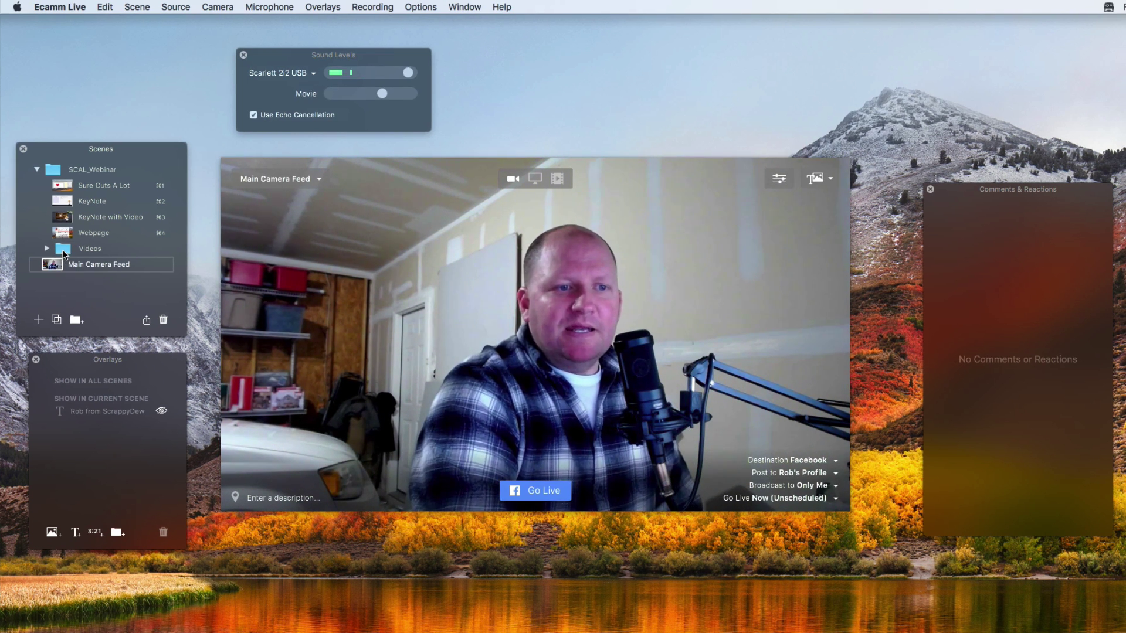
click(47, 249)
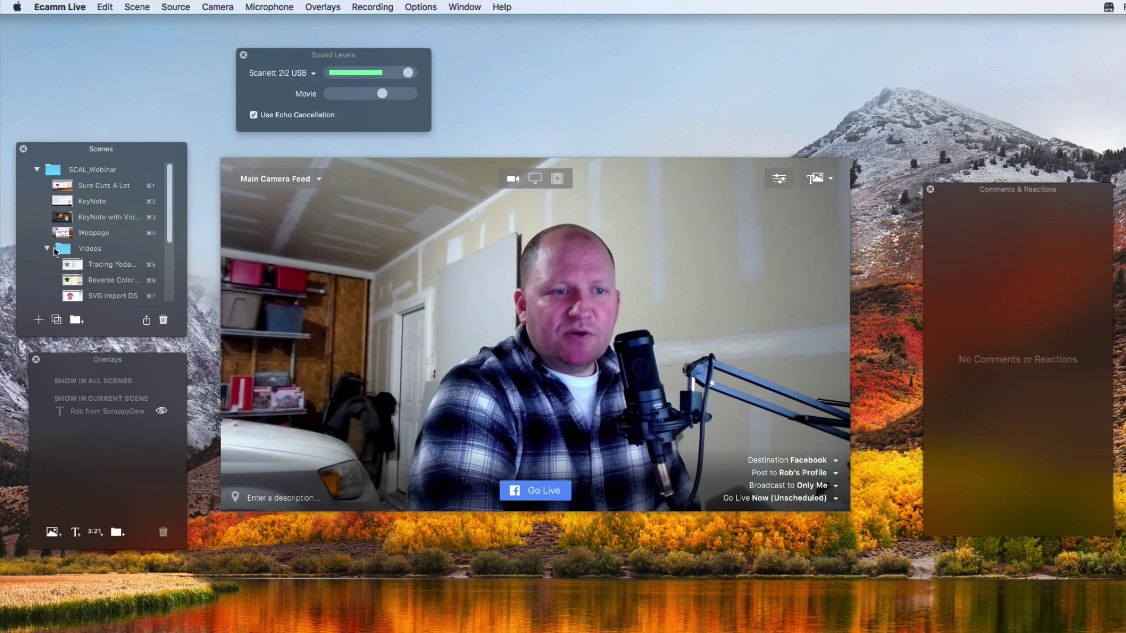
scroll(99, 250, down, 1)
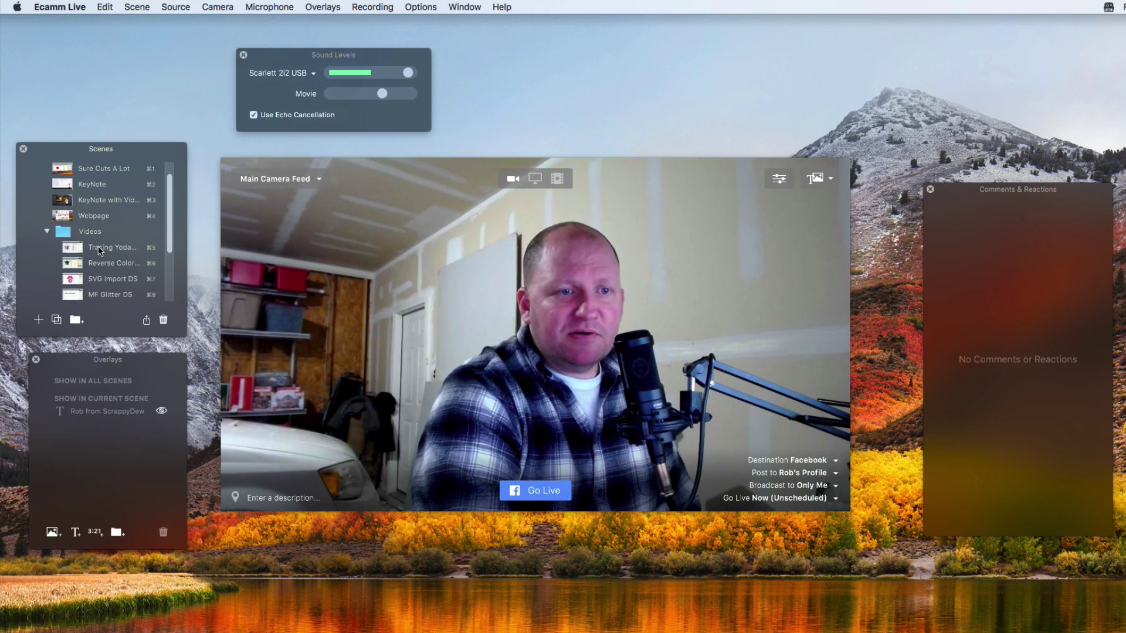
scroll(101, 247, down, 1)
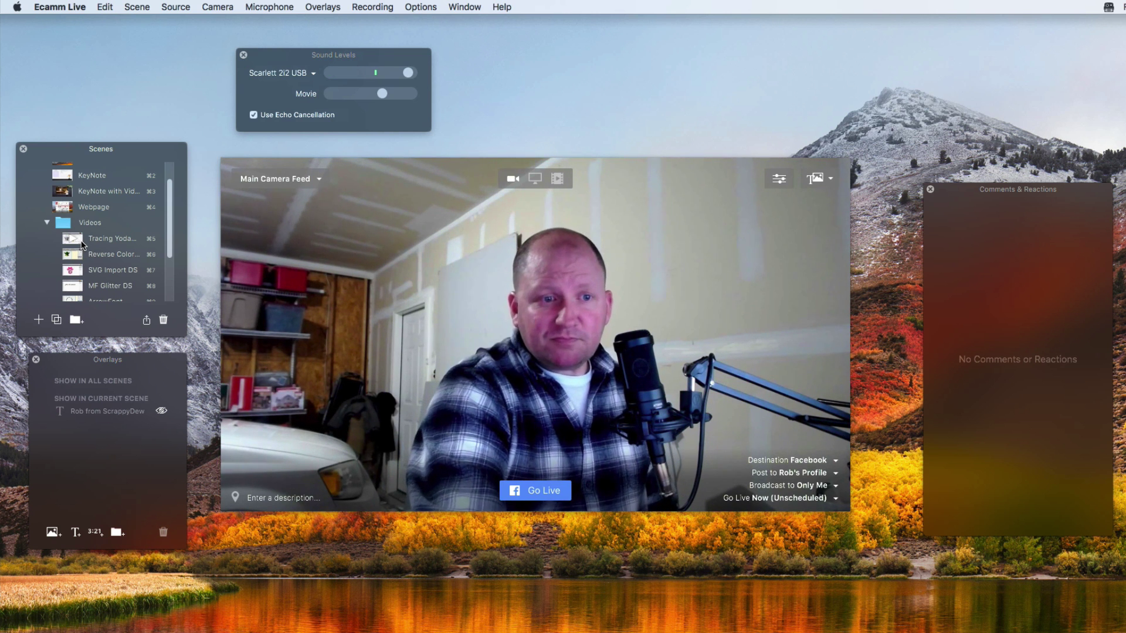
scroll(81, 242, down, 1)
scroll(81, 242, down, 1)
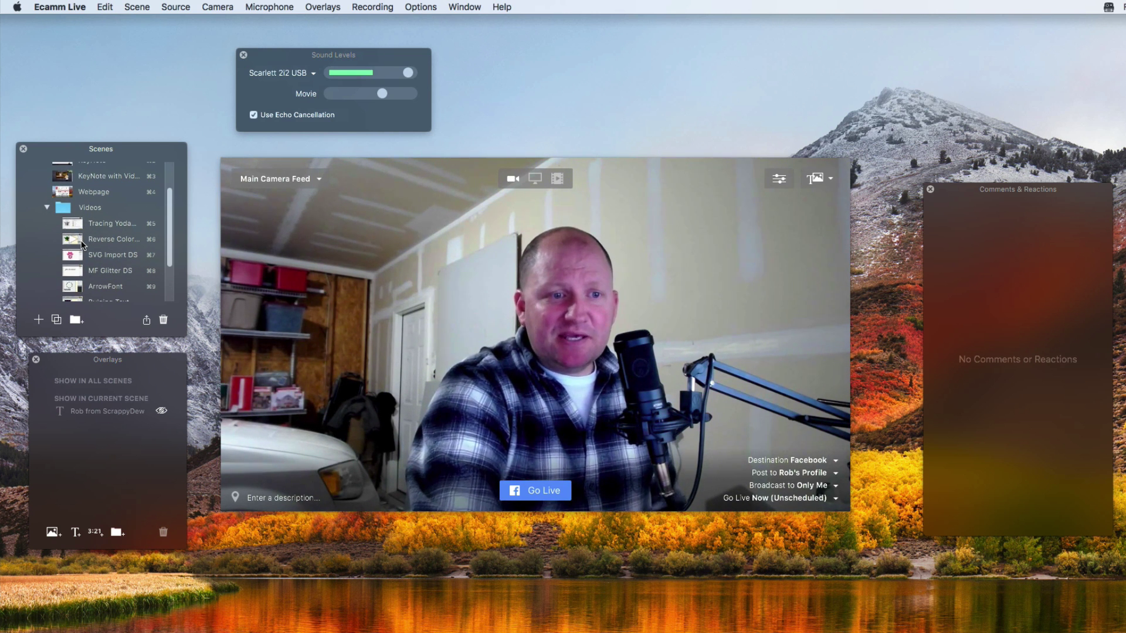
scroll(76, 243, down, 2)
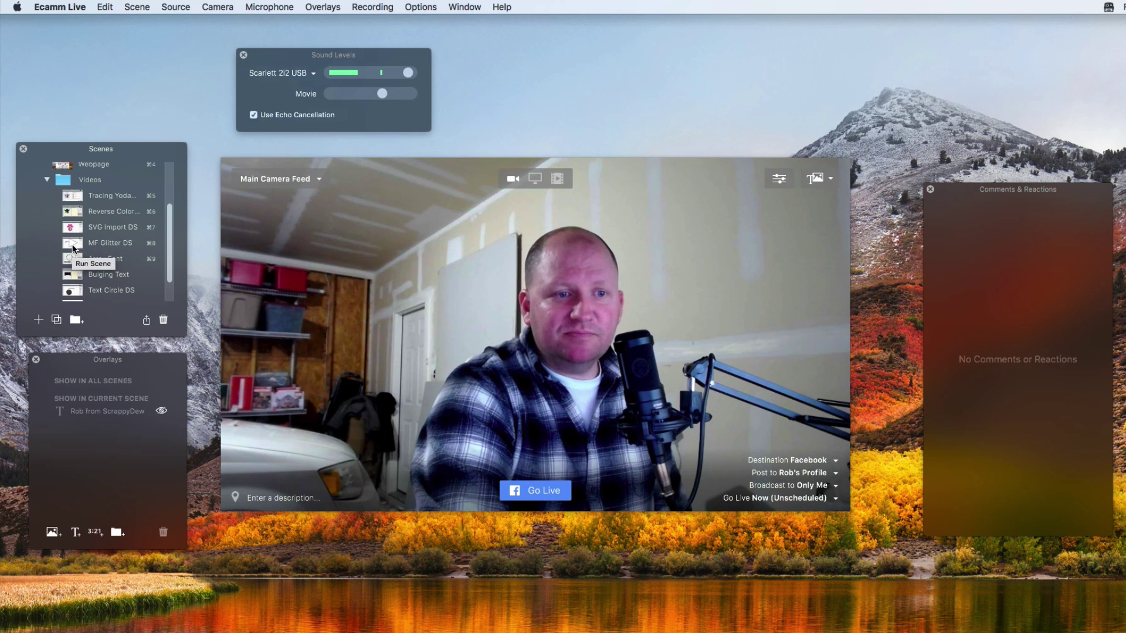
Load the Text Circle DS scene showing the Cricut 'Happy Birthday' canvas.
click(72, 292)
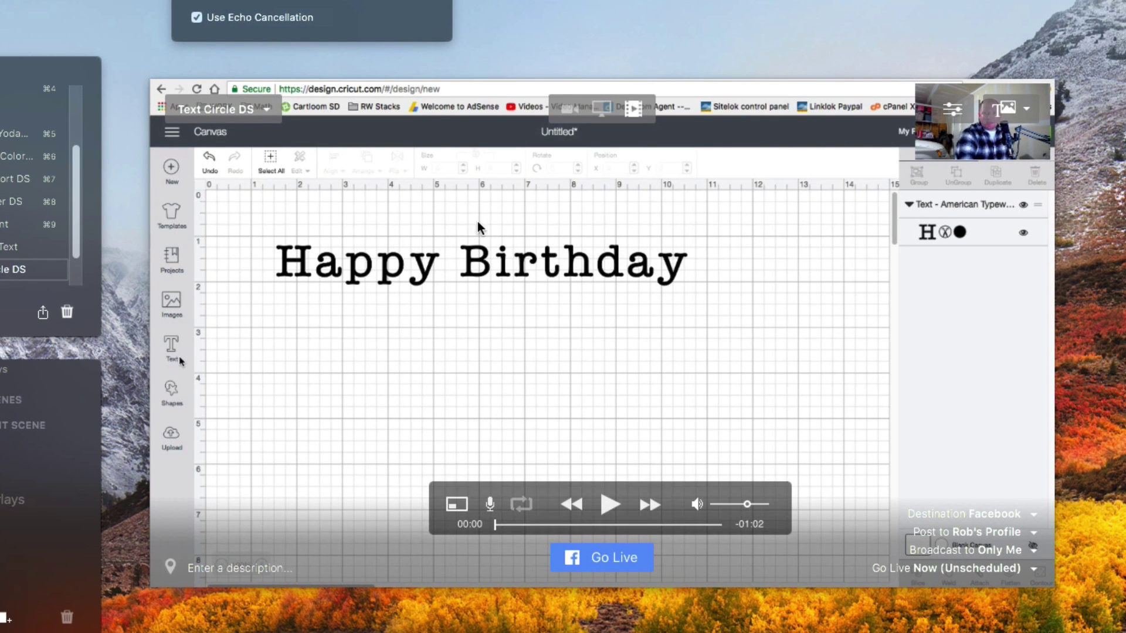
mouse_move(992, 158)
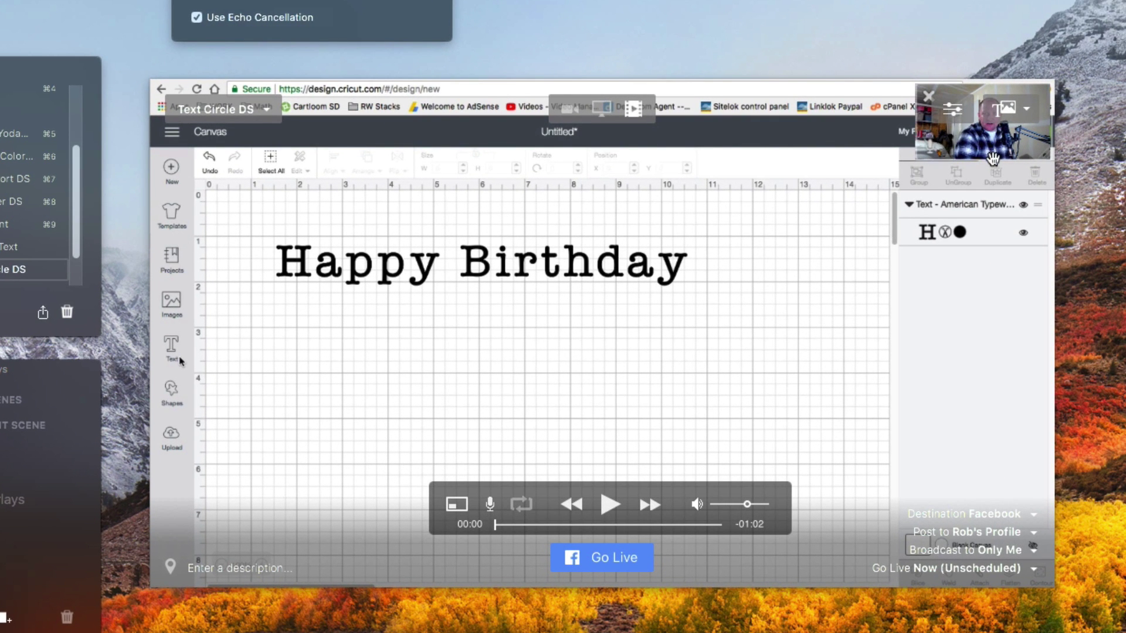
Play the Text Circle DS clip until 'Happ' curves around the circle.
click(608, 506)
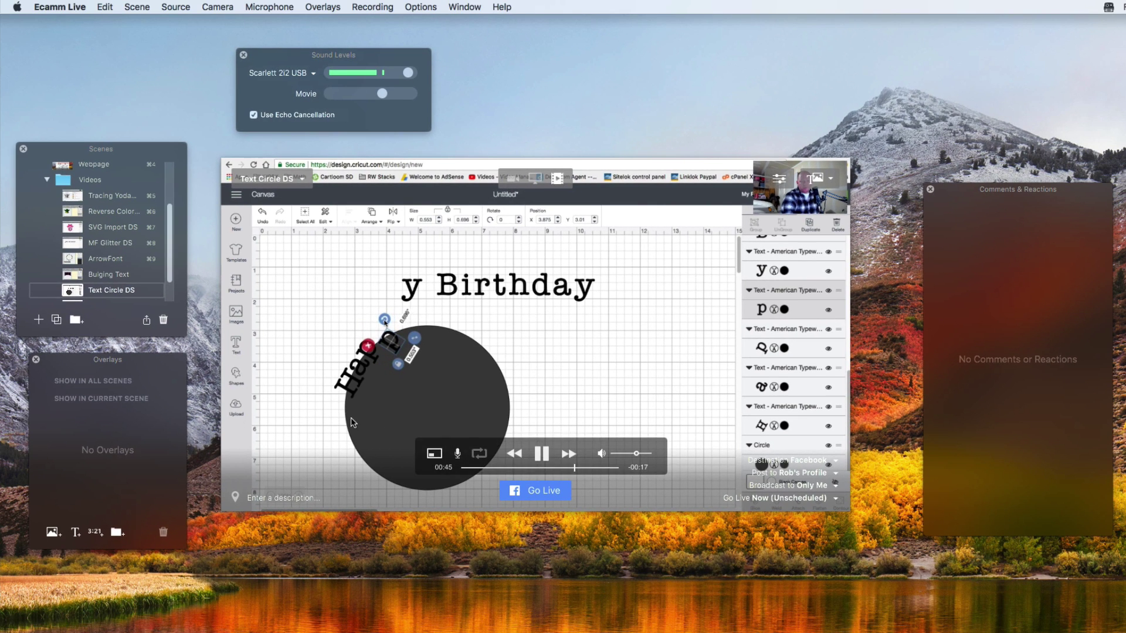
Switch the broadcast from Text Circle DS back to the Main Camera Feed scene.
scroll(92, 202, up, 3)
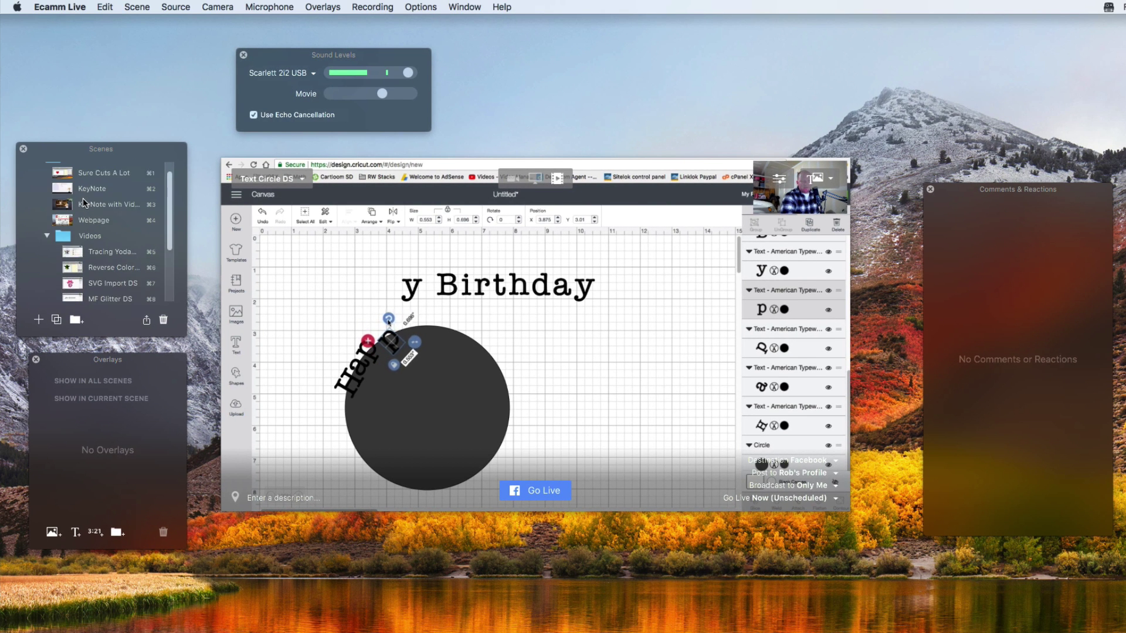
scroll(79, 222, down, 5)
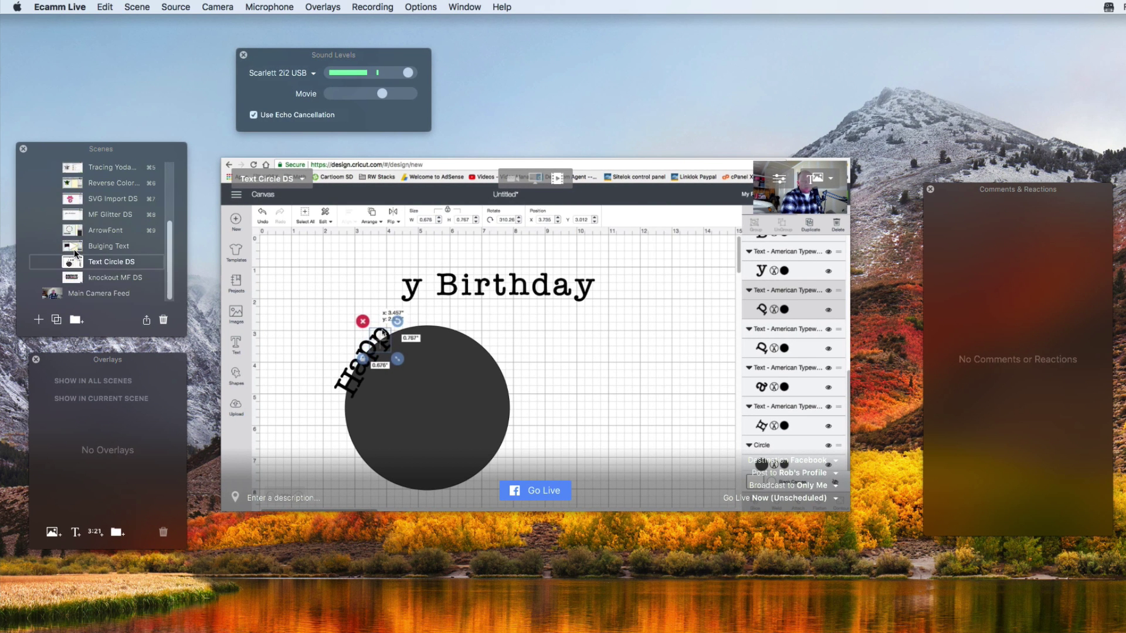
click(54, 294)
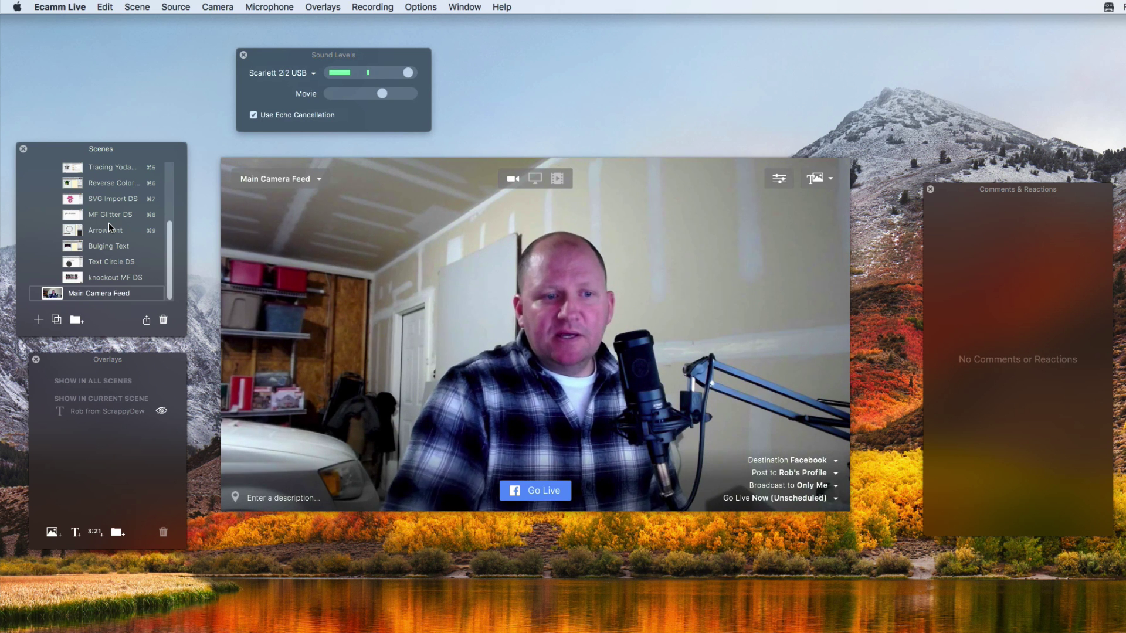
scroll(110, 220, up, 5)
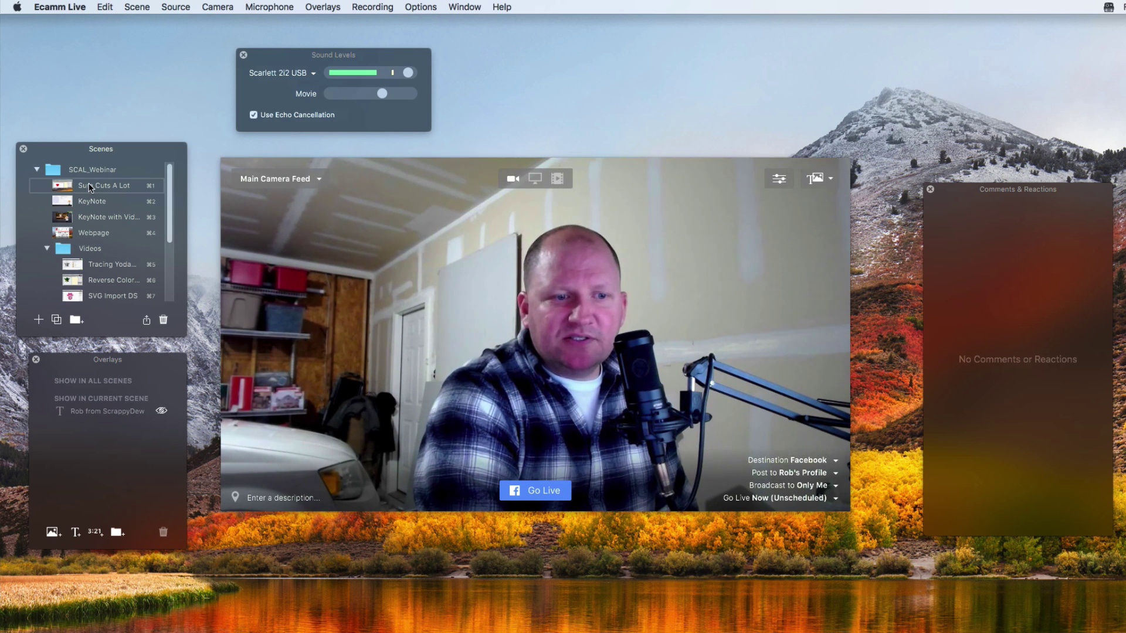
Go to Sure Cuts A Lot and show the 'Are there SCAL tutorials available?' comment banner, nudged slightly left.
click(63, 188)
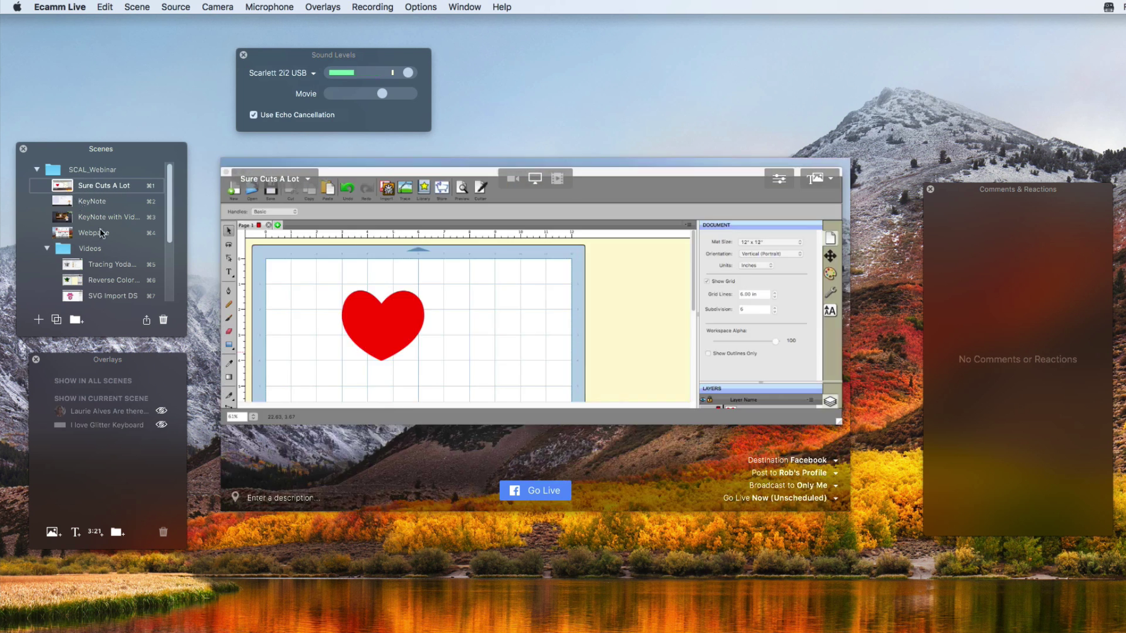
click(161, 415)
click(162, 412)
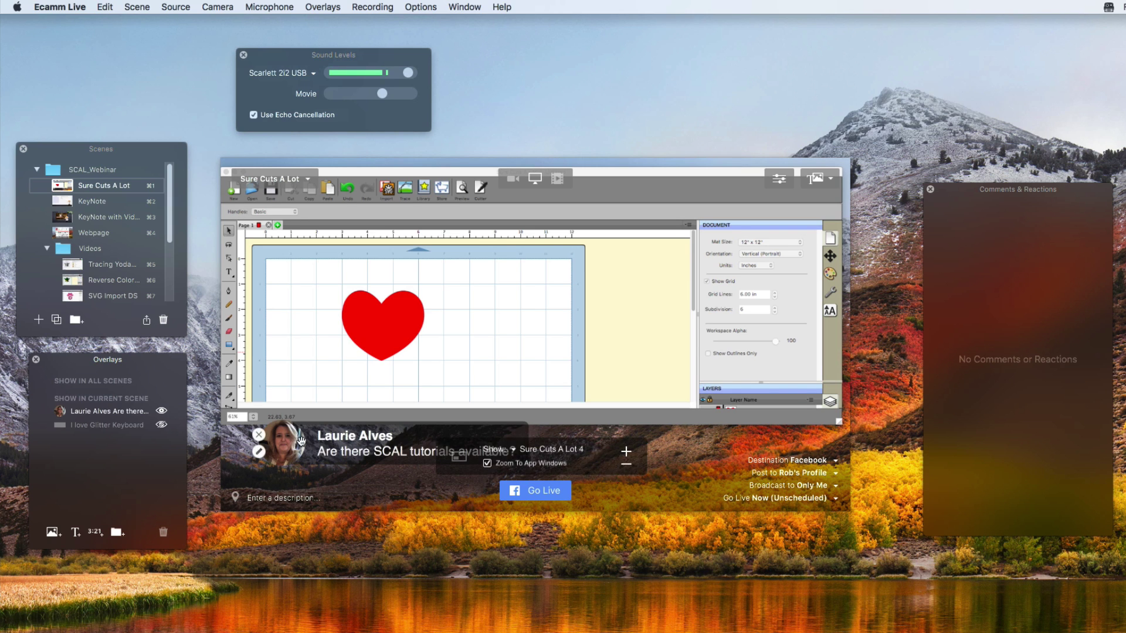
drag(298, 441, 294, 440)
mouse_move(266, 463)
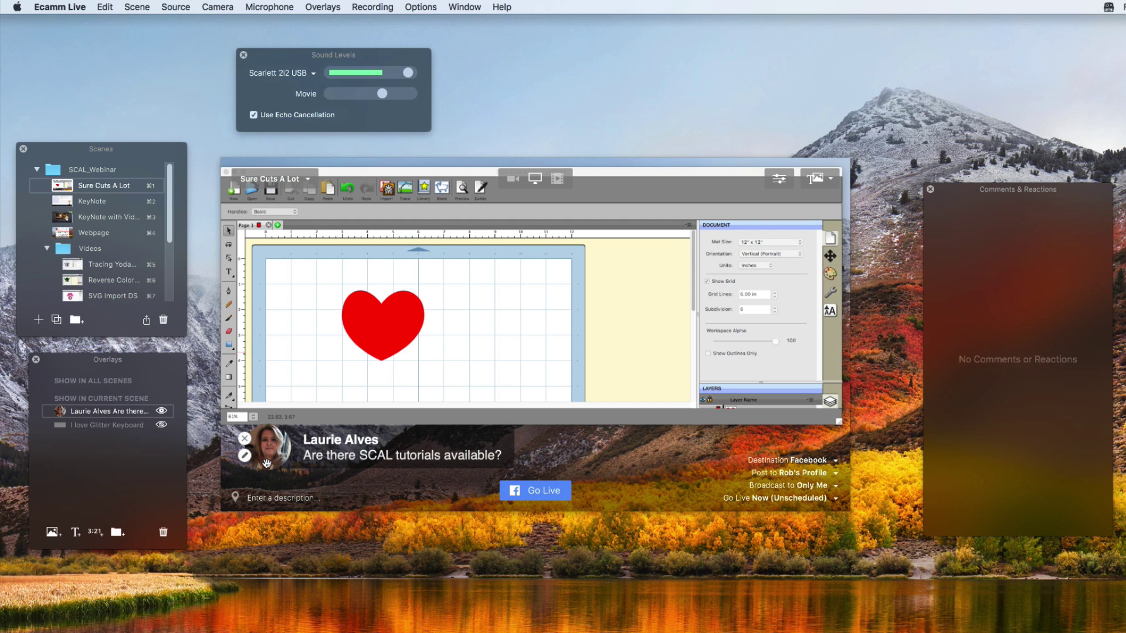
mouse_move(305, 459)
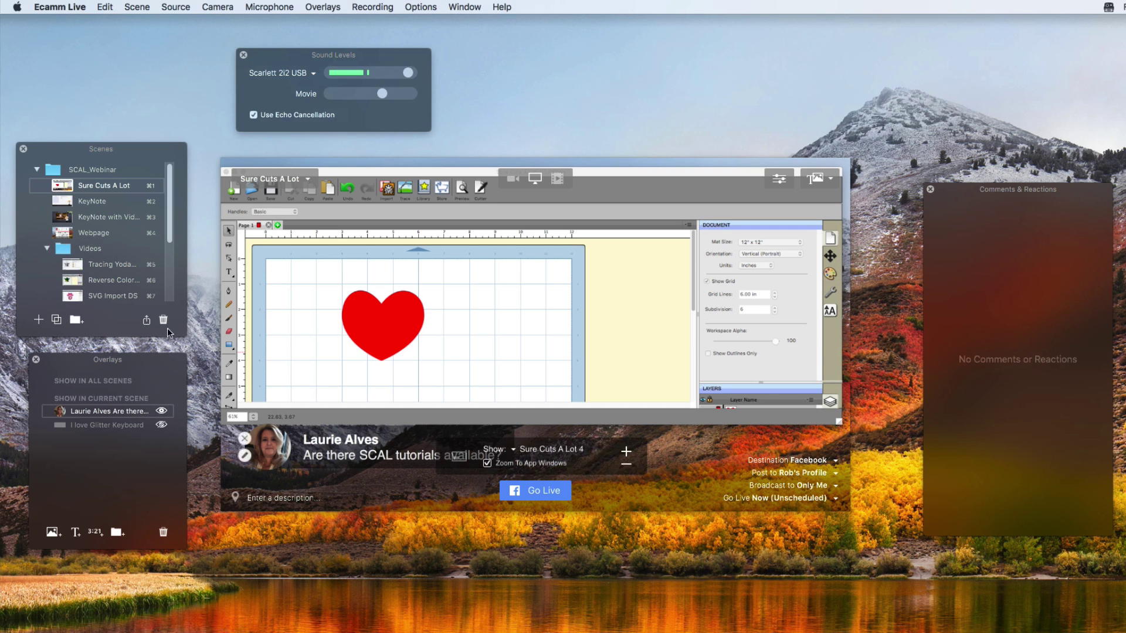
Hide the viewer comment banner and briefly toggle the I love Glitter Keyboard overlay.
click(162, 411)
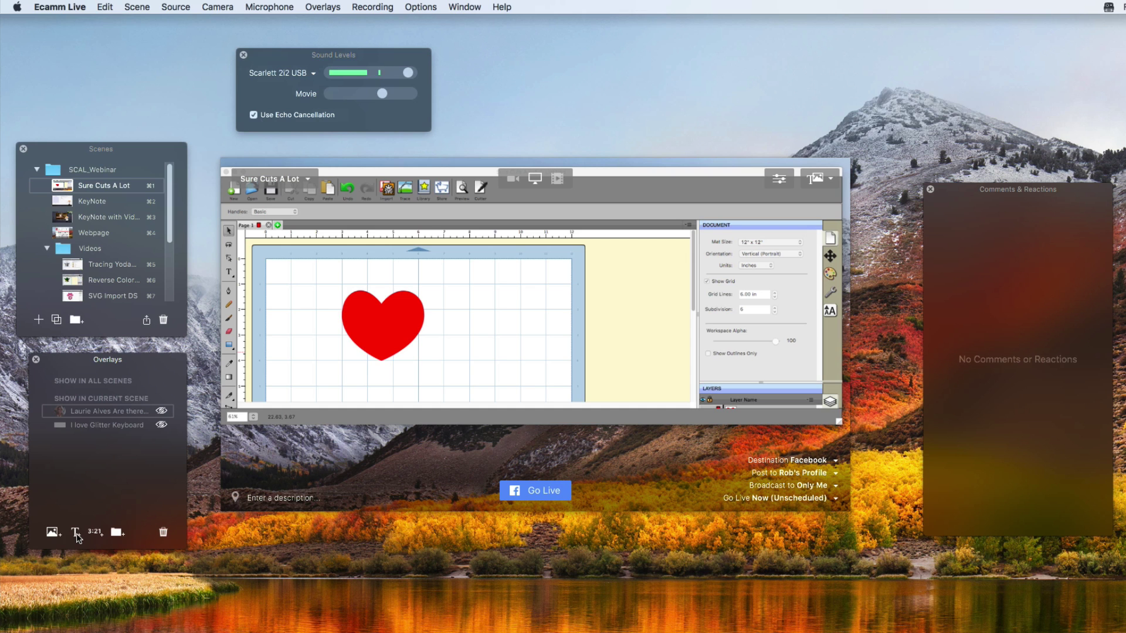
click(160, 426)
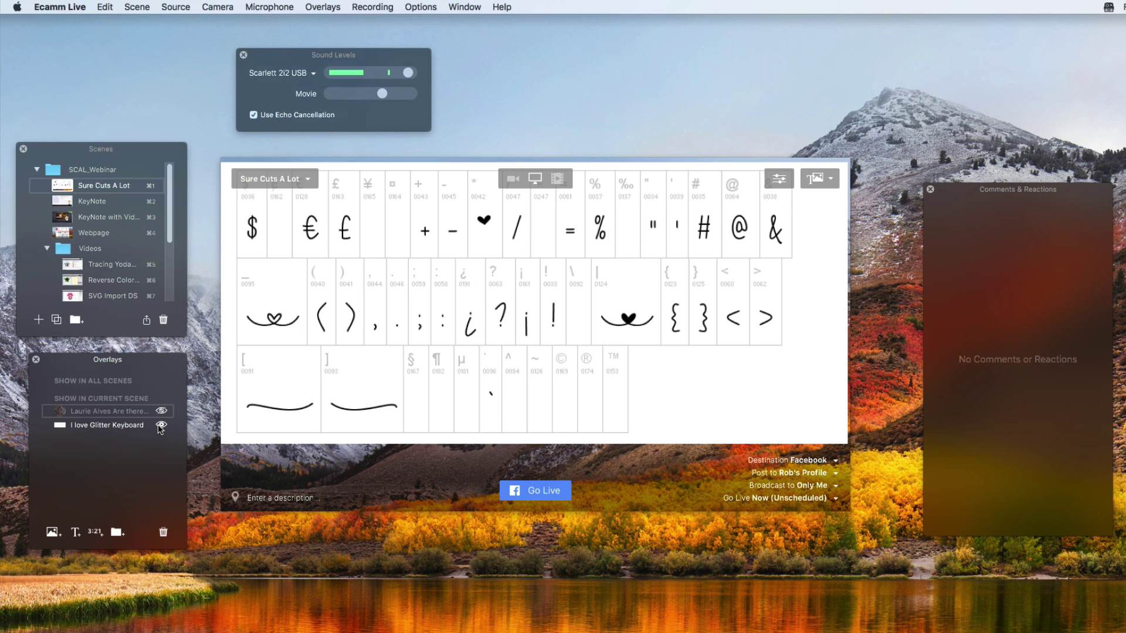
click(161, 426)
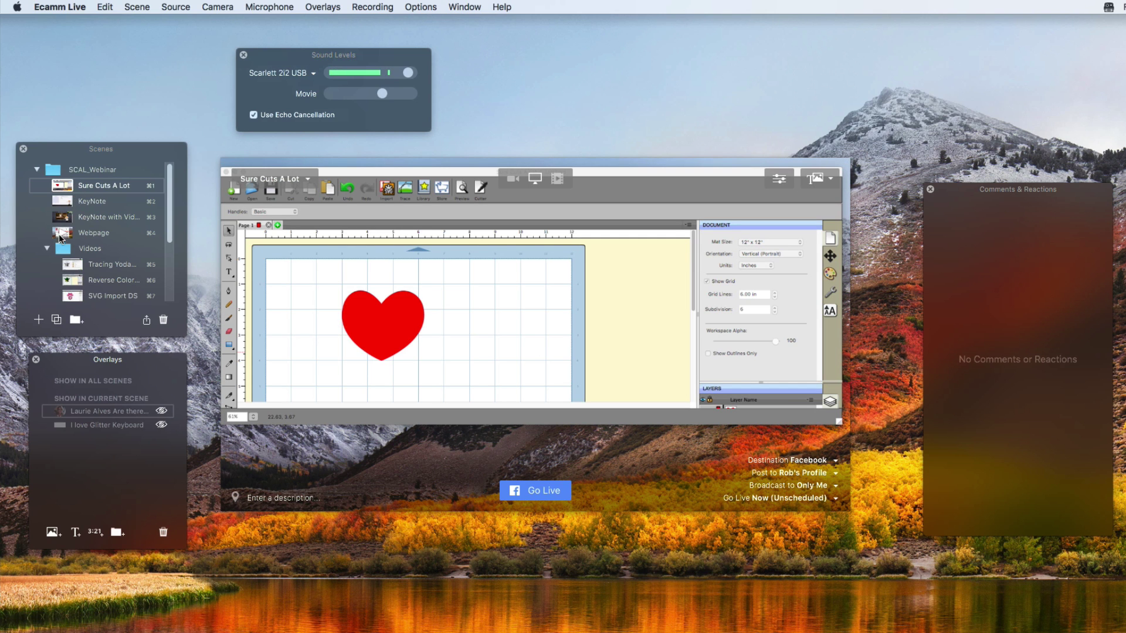
Return to Main Camera Feed, showing then hiding the presenter's name title overlay.
scroll(68, 245, down, 5)
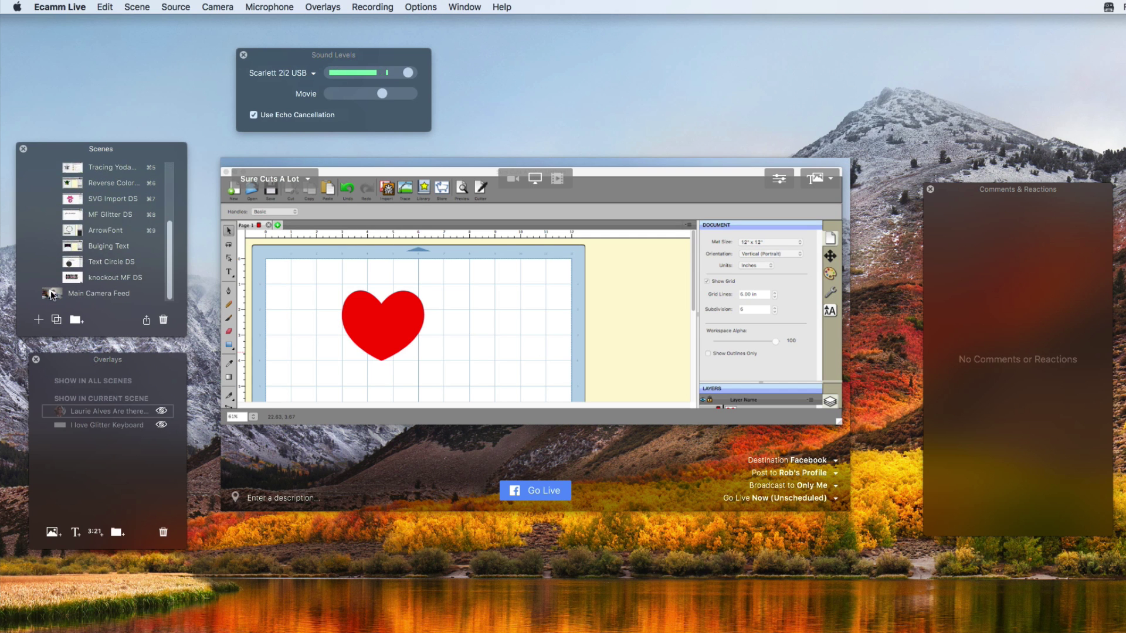
click(53, 294)
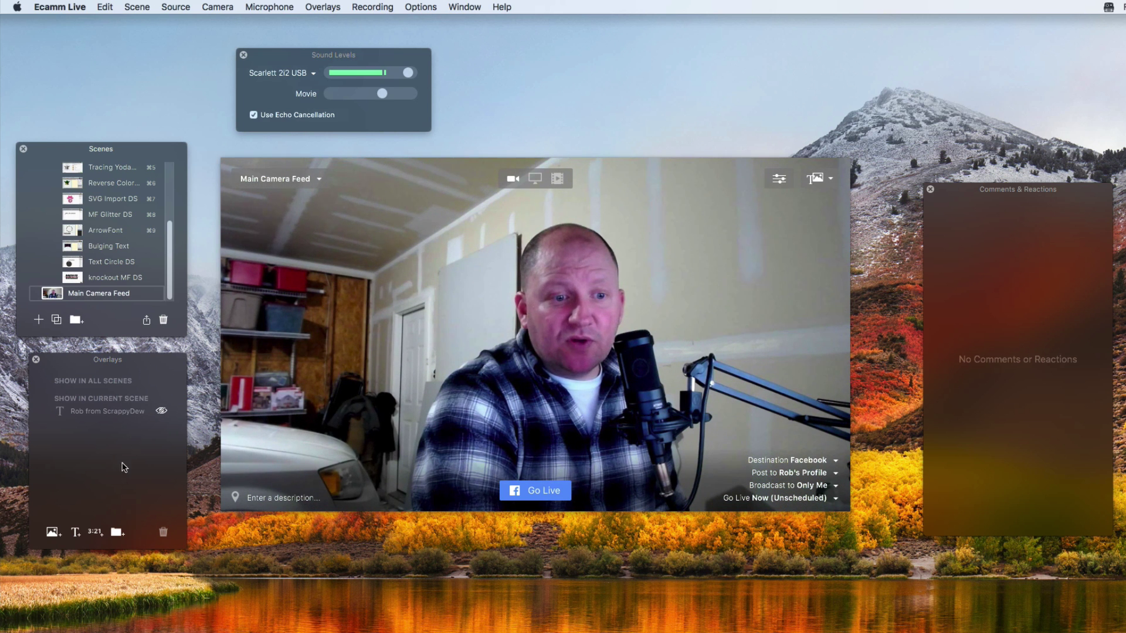
click(161, 412)
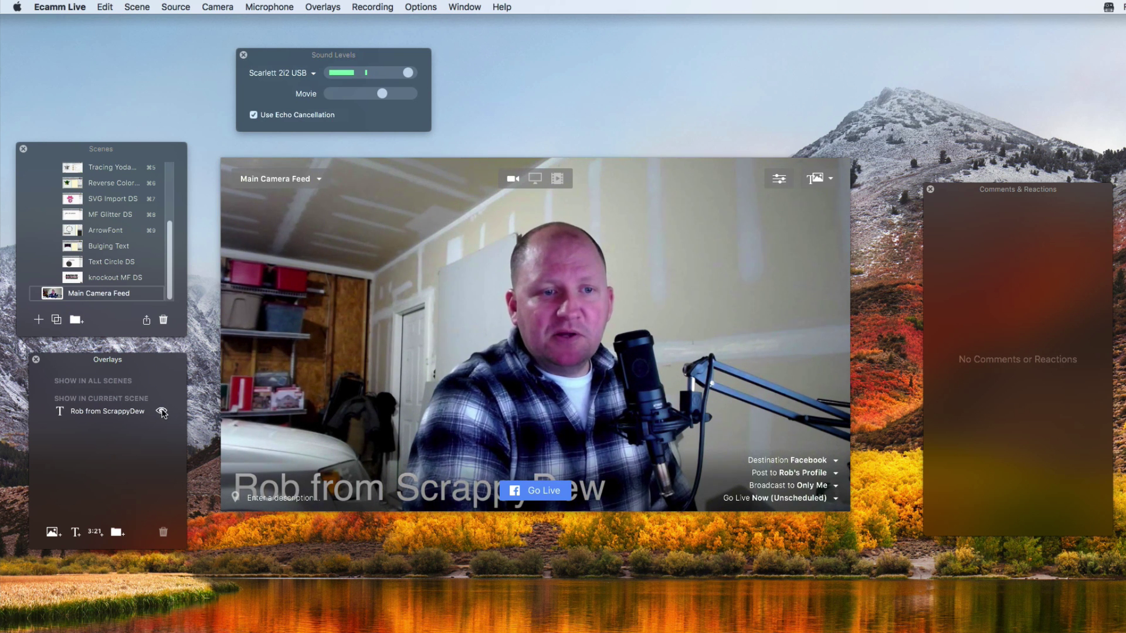
click(162, 411)
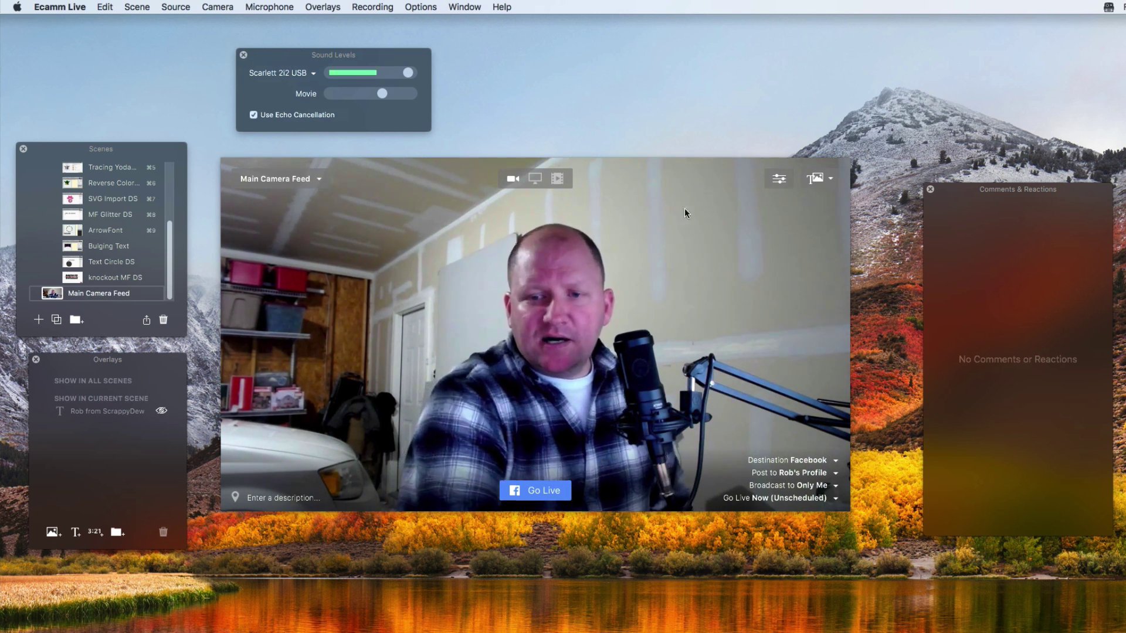
click(833, 462)
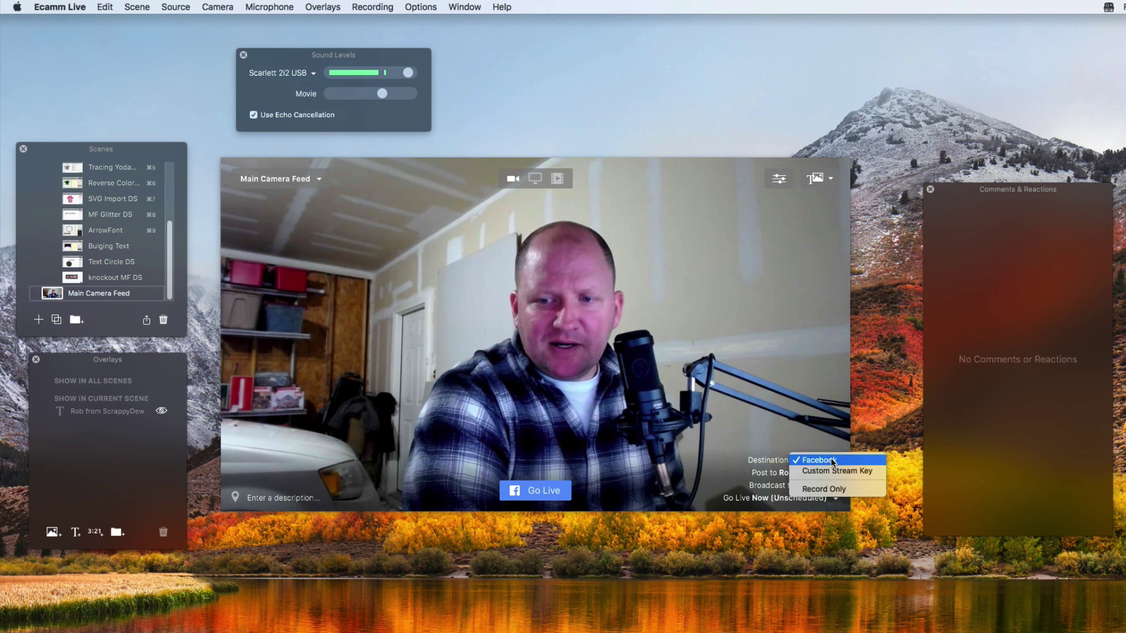
click(821, 460)
click(823, 474)
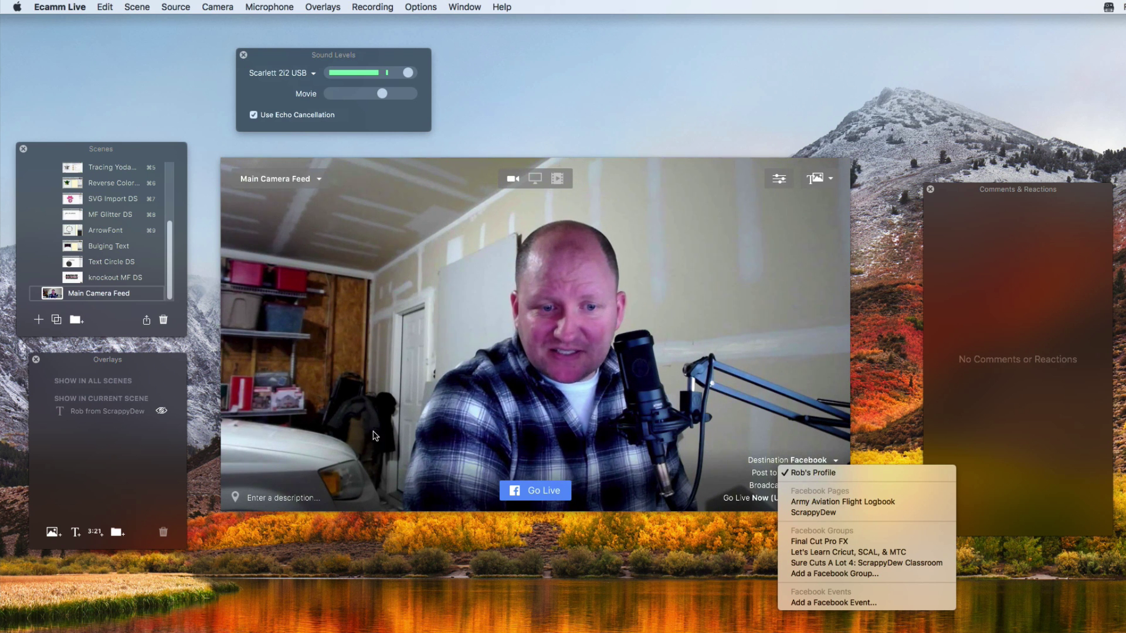
click(326, 481)
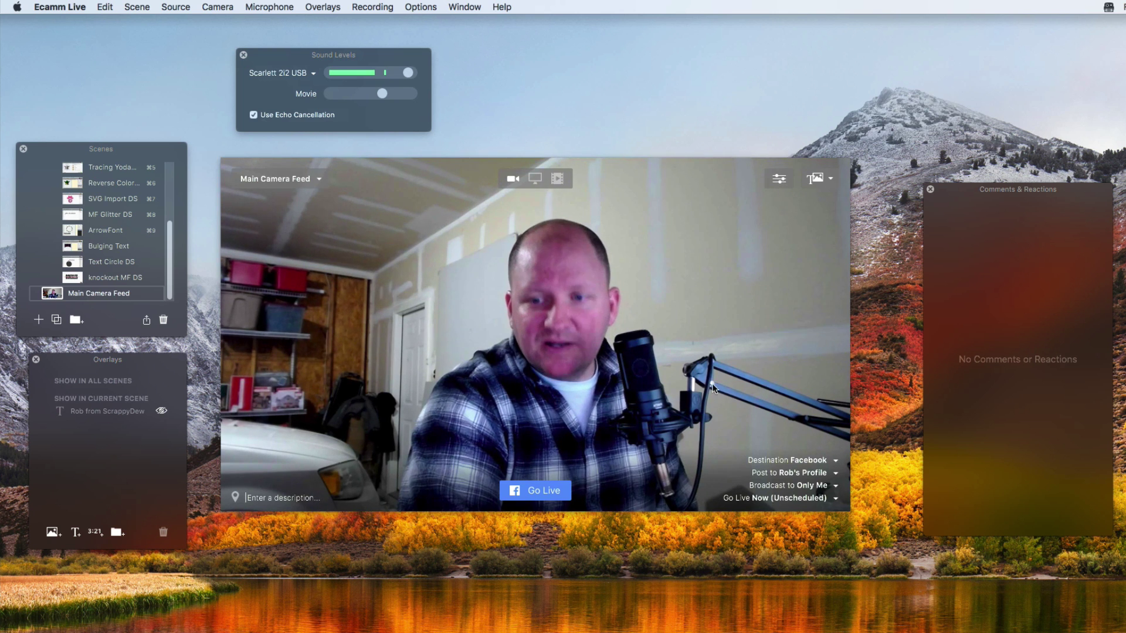
click(836, 499)
click(812, 515)
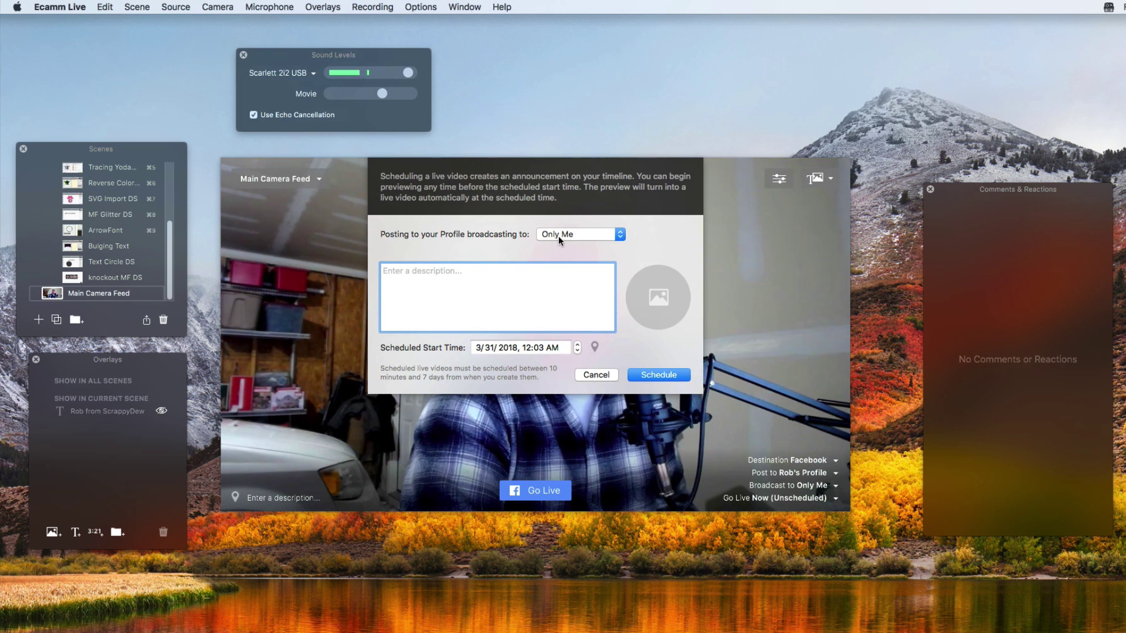
click(558, 235)
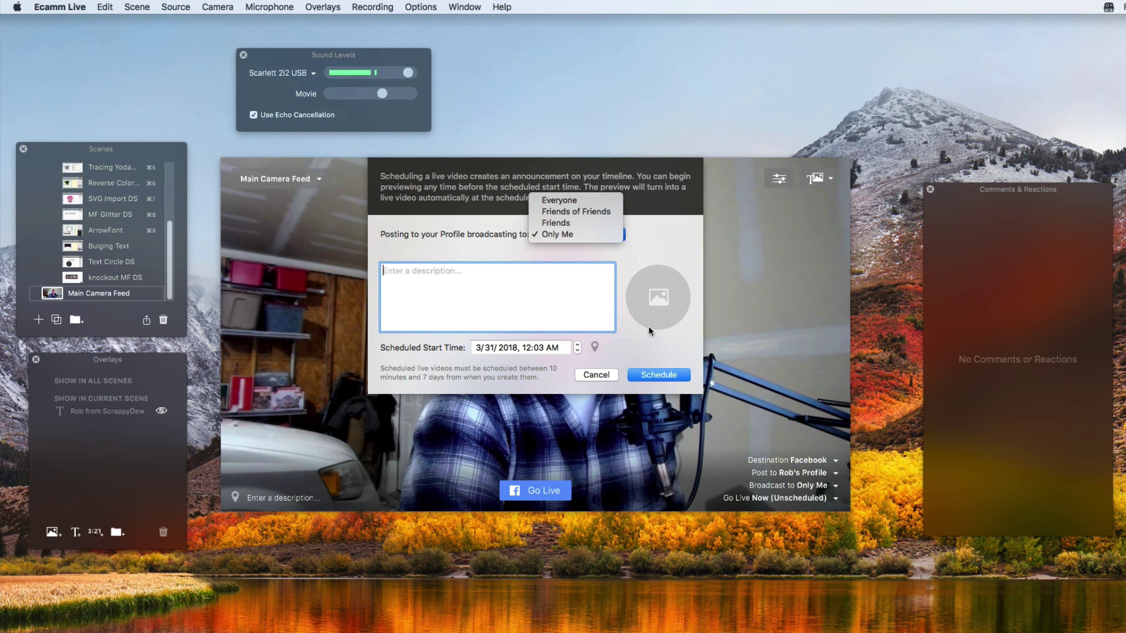
click(594, 378)
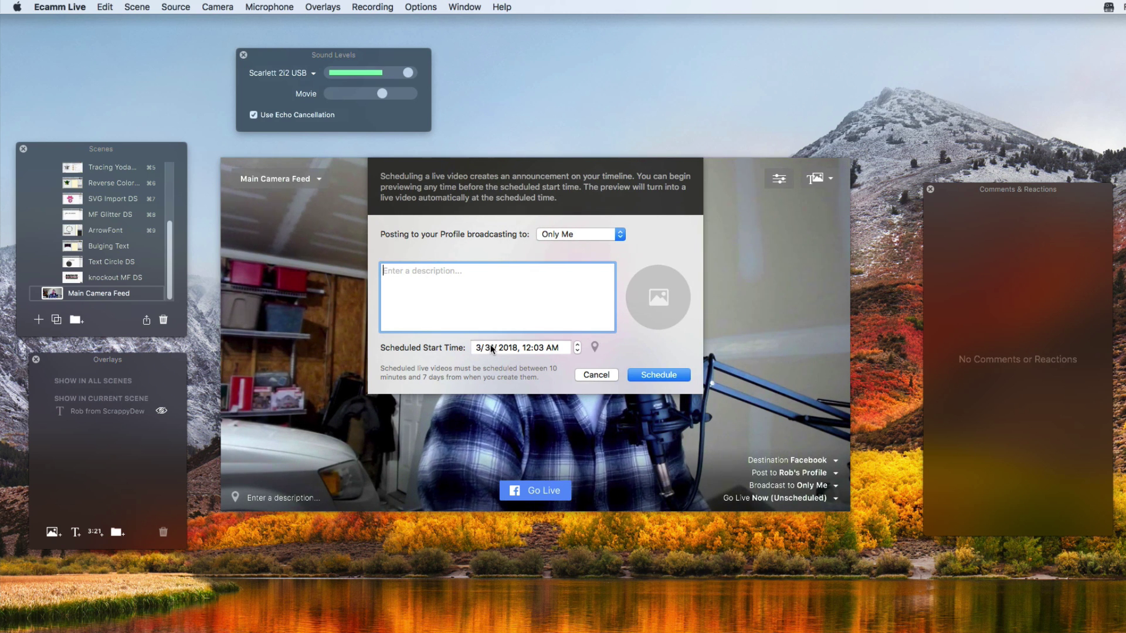
click(607, 372)
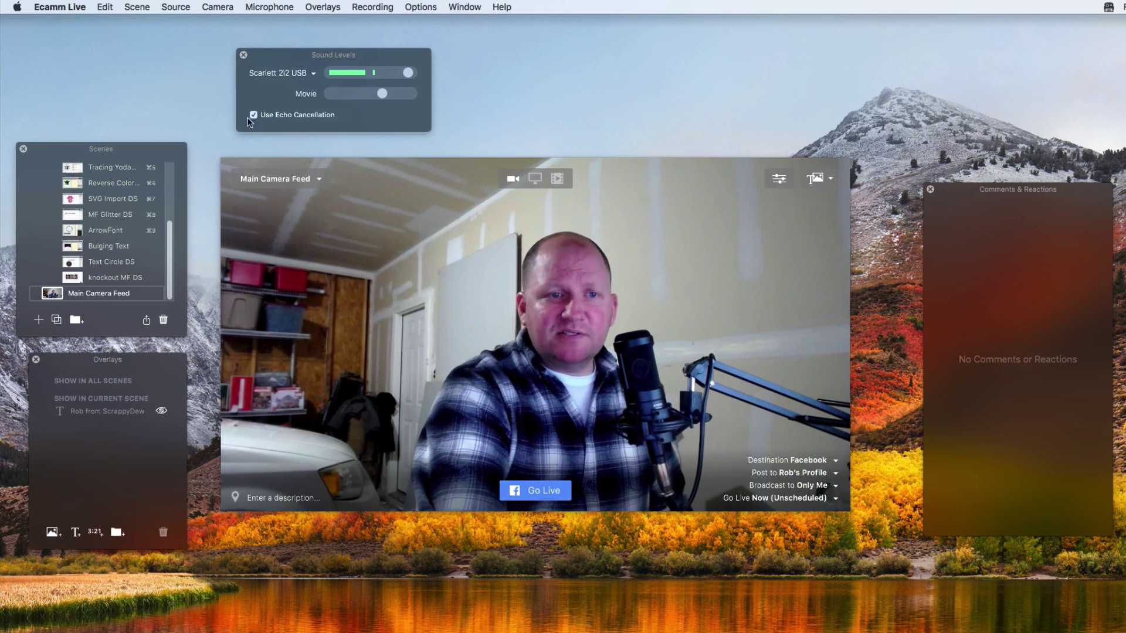
Collapse the Videos scene folder so SCAL_Webinar scenes and Main Camera Feed appear together.
drag(169, 235, 174, 176)
click(47, 249)
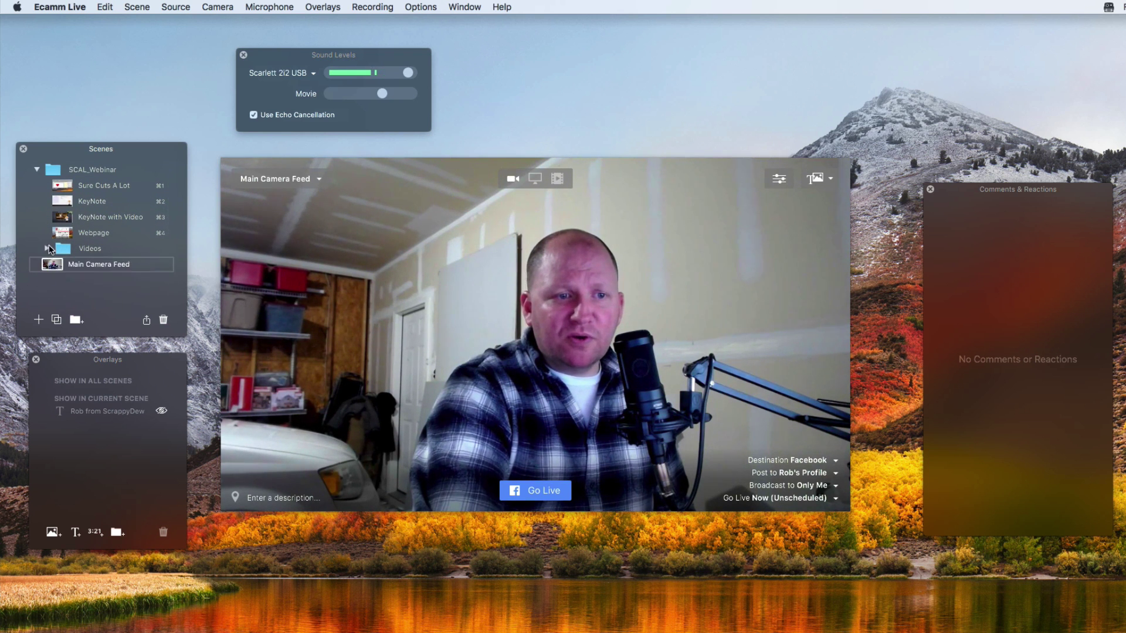